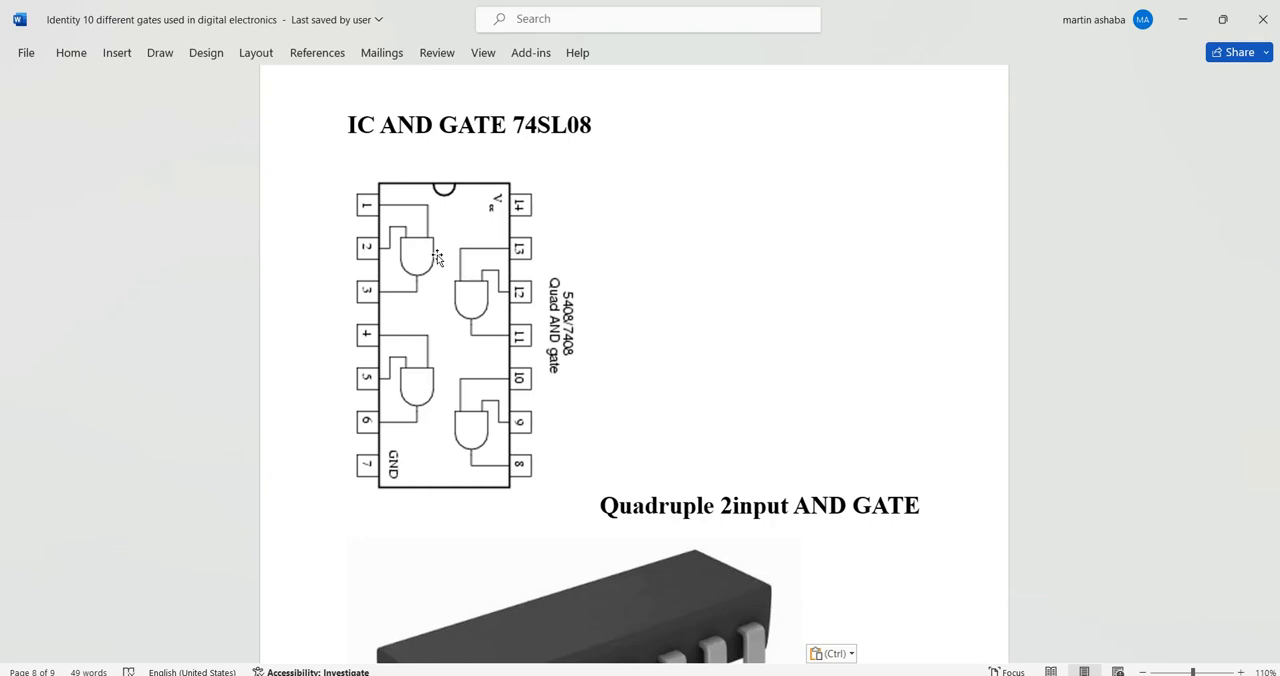
- Examine the pinout diagram and package picture of the quadruple 2-input AND gate IC 74SL08
scroll(798, 259, down, 6)
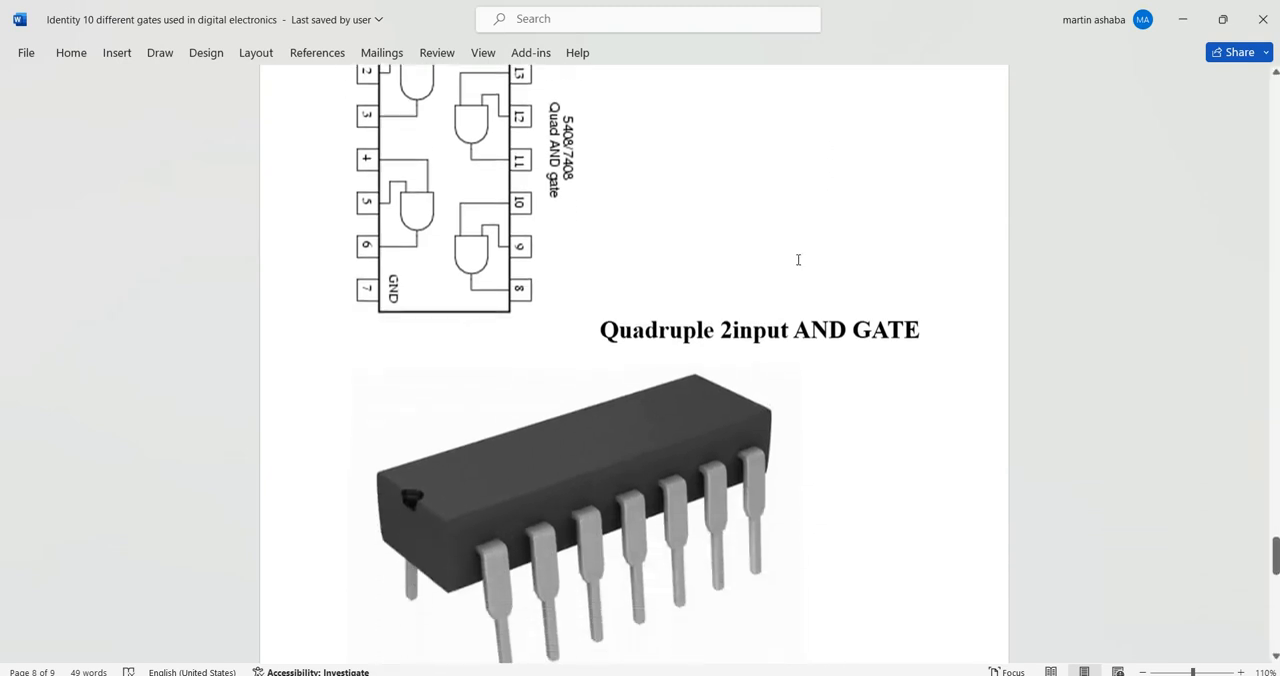
scroll(798, 259, down, 2)
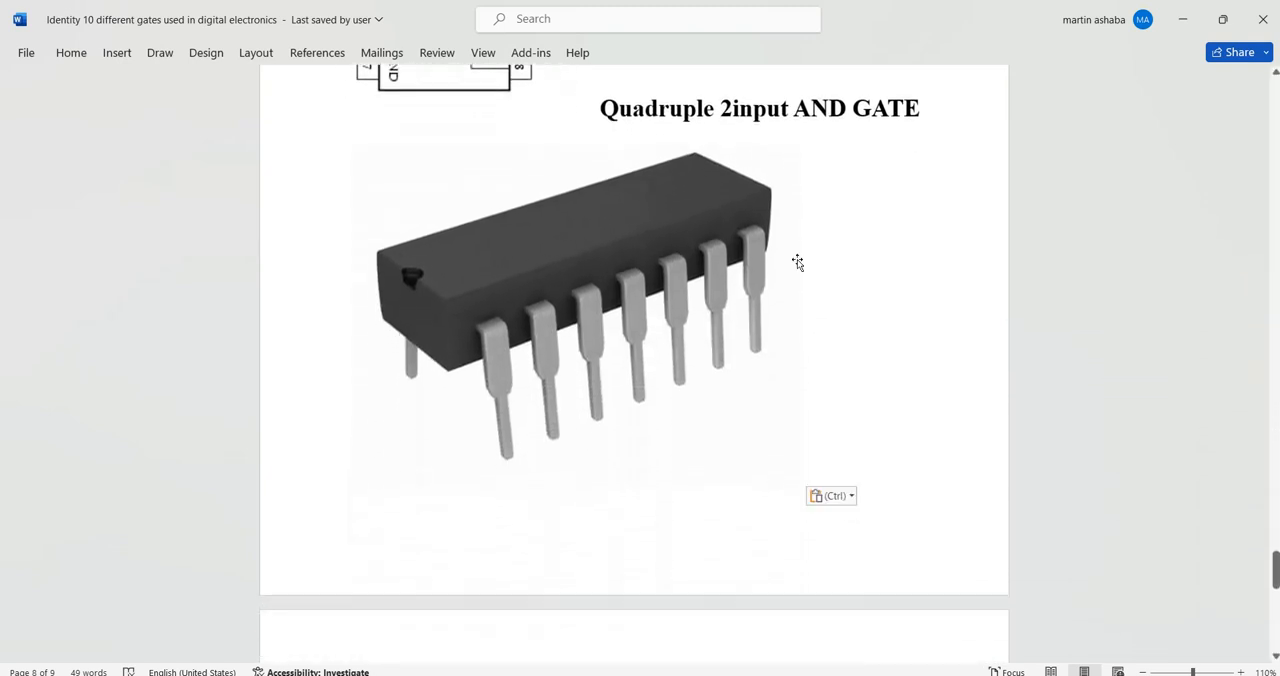
scroll(798, 262, up, 6)
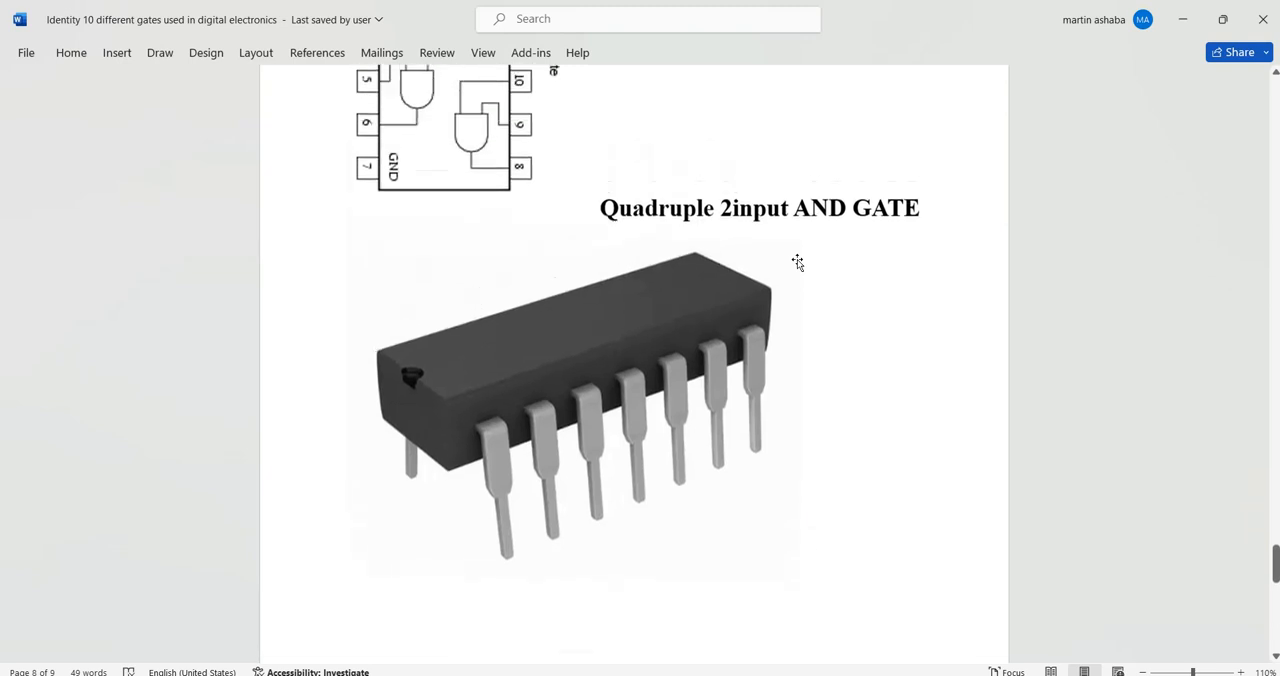
key(ctrl+v)
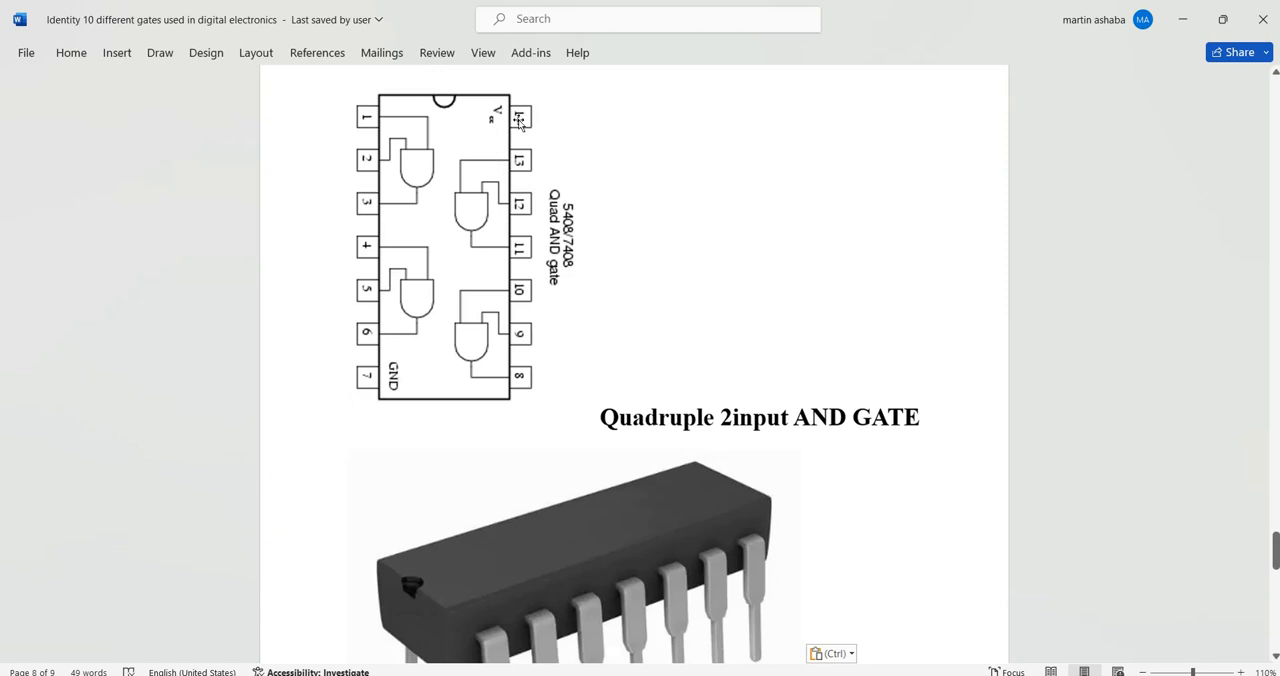
scroll(610, 176, down, 2)
scroll(608, 174, up, 2)
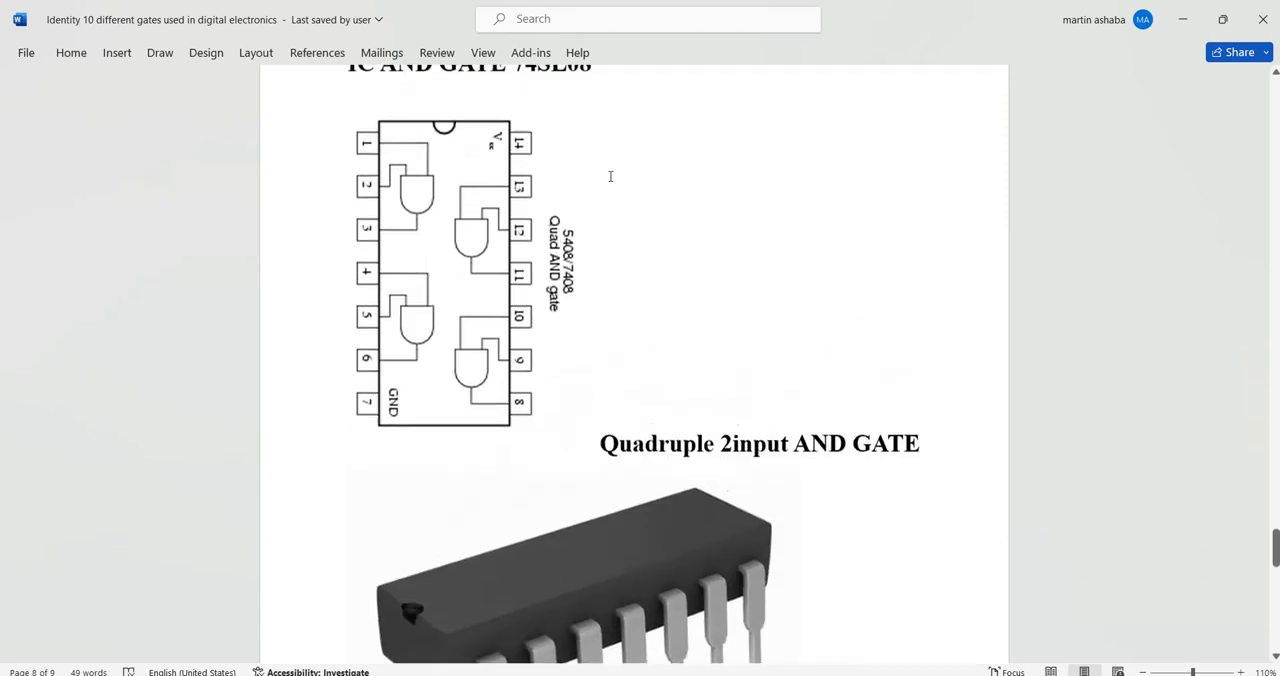
scroll(610, 176, down, 3)
scroll(617, 184, down, 2)
scroll(617, 184, up, 4)
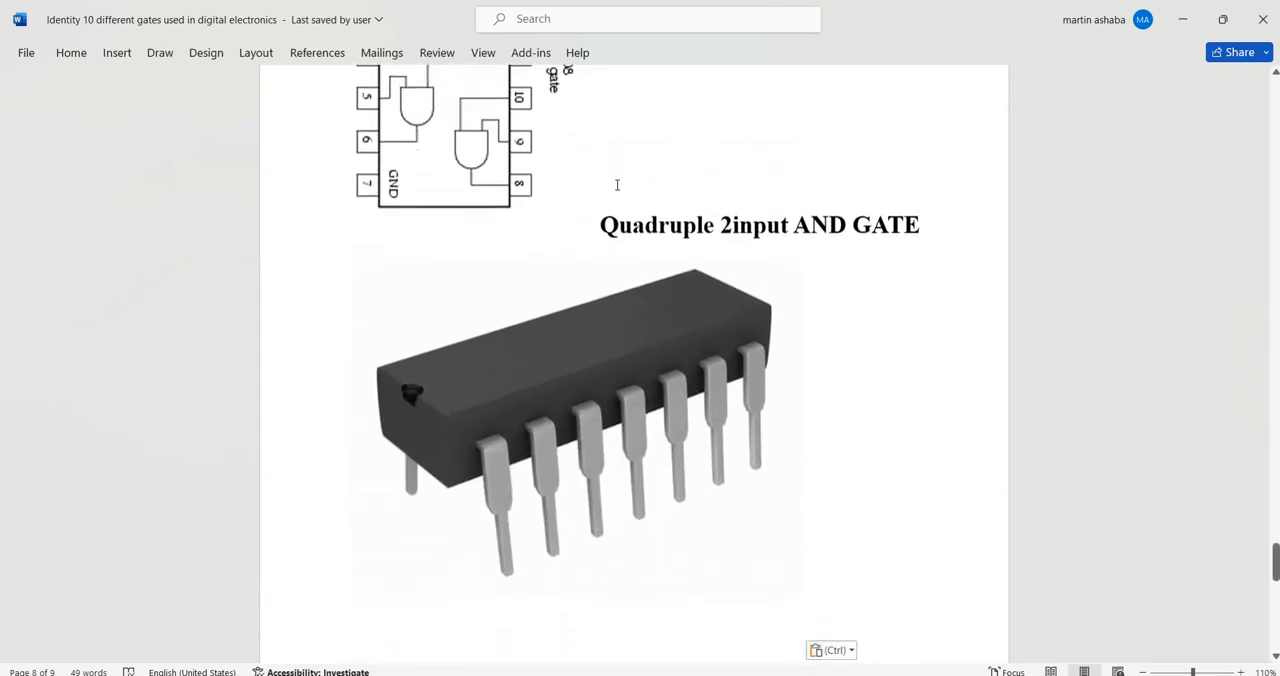
scroll(617, 184, down, 1)
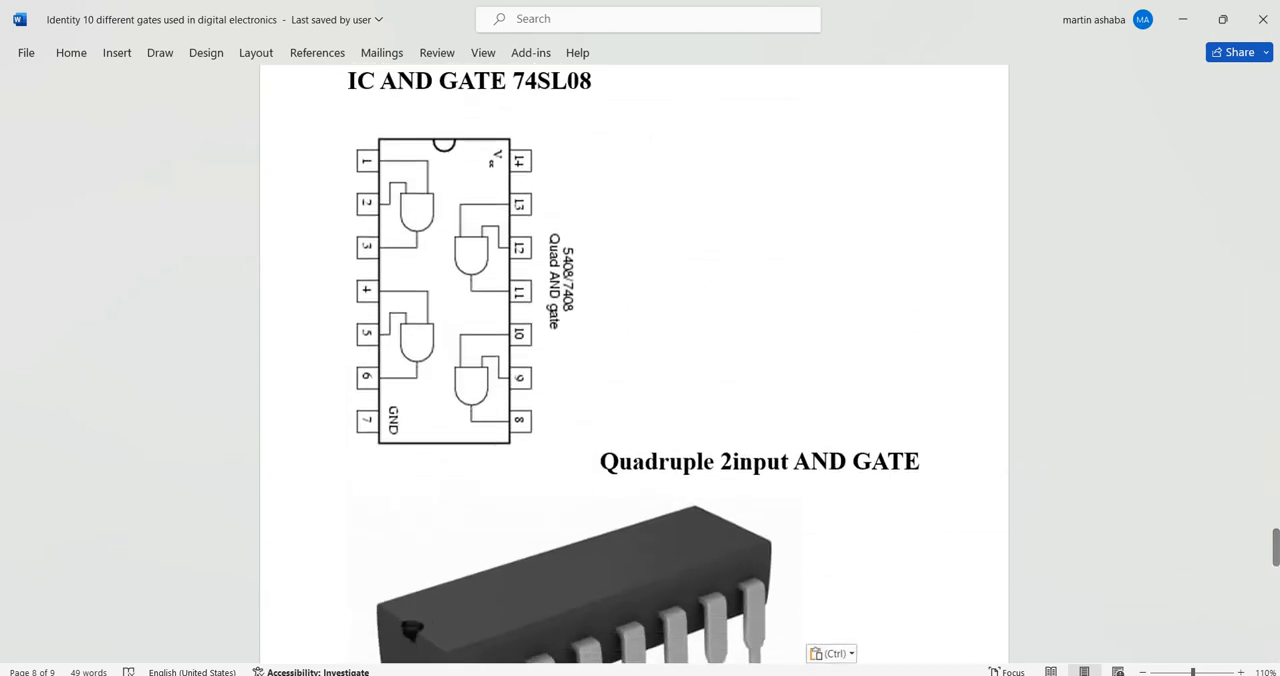
- Switch to Multisim and place a 74LS08N quad 2-input AND chip from the TTL 74LS_IC family mid-sheet
click(718, 672)
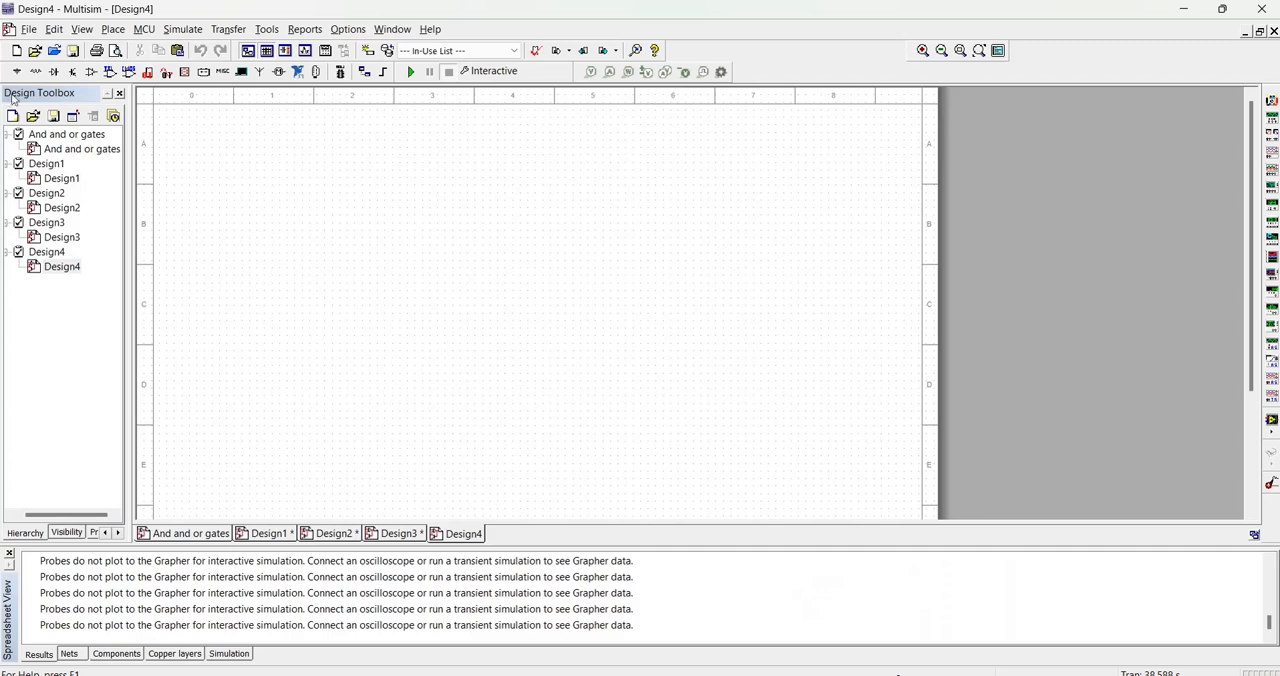
click(37, 72)
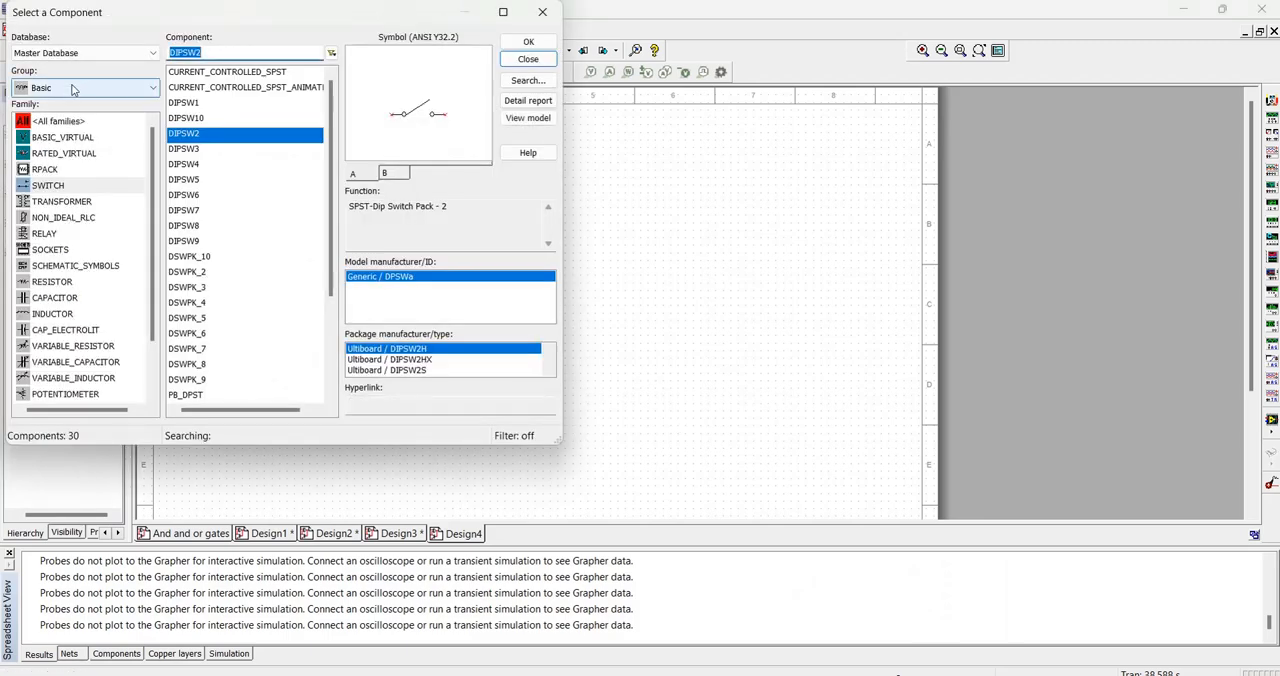
click(113, 88)
click(57, 202)
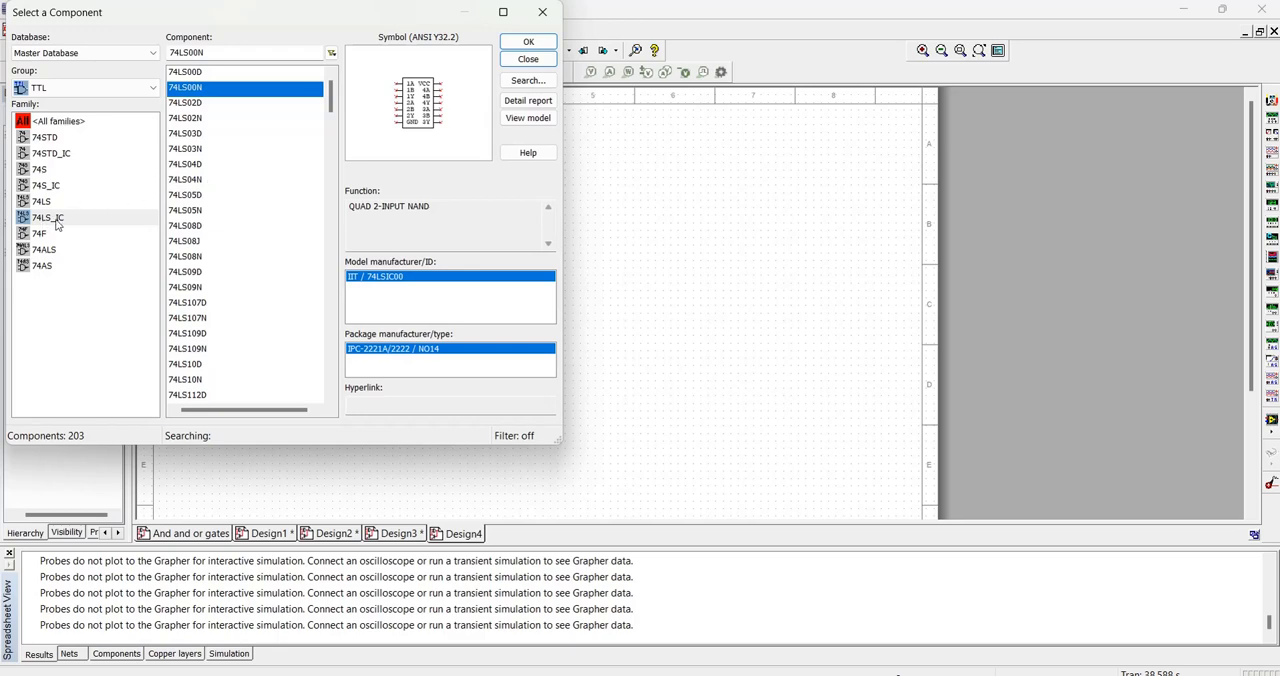
click(185, 258)
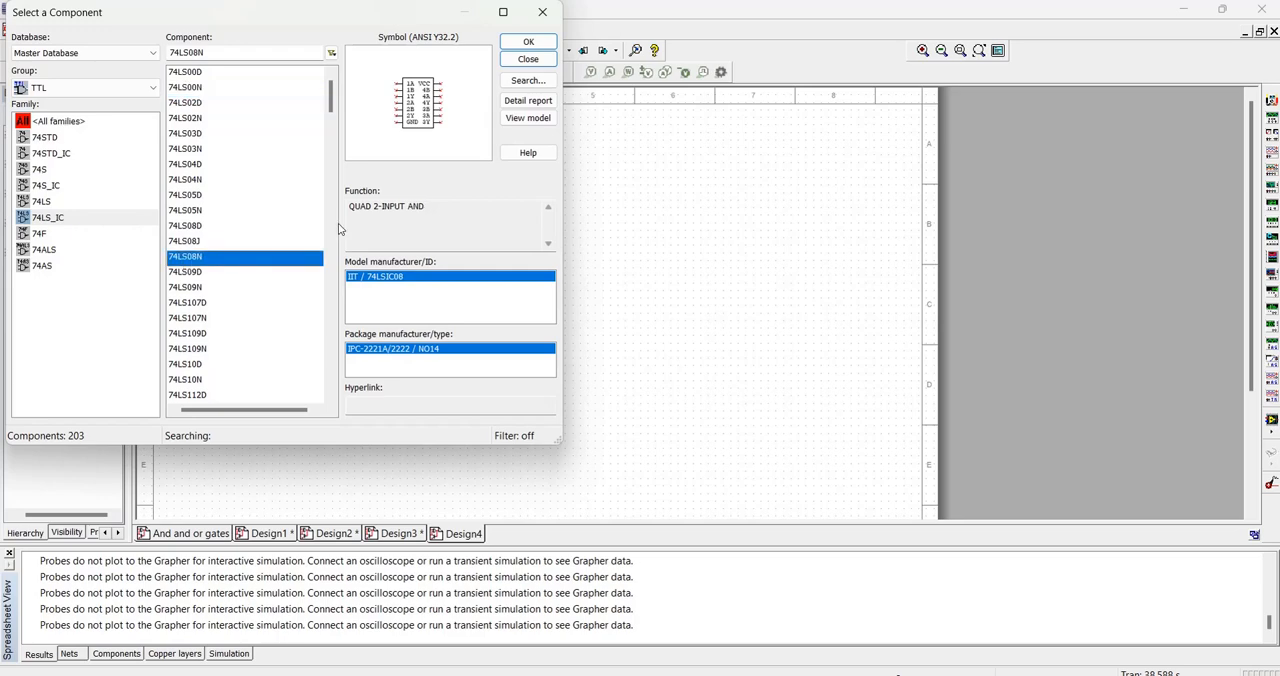
click(522, 43)
click(513, 270)
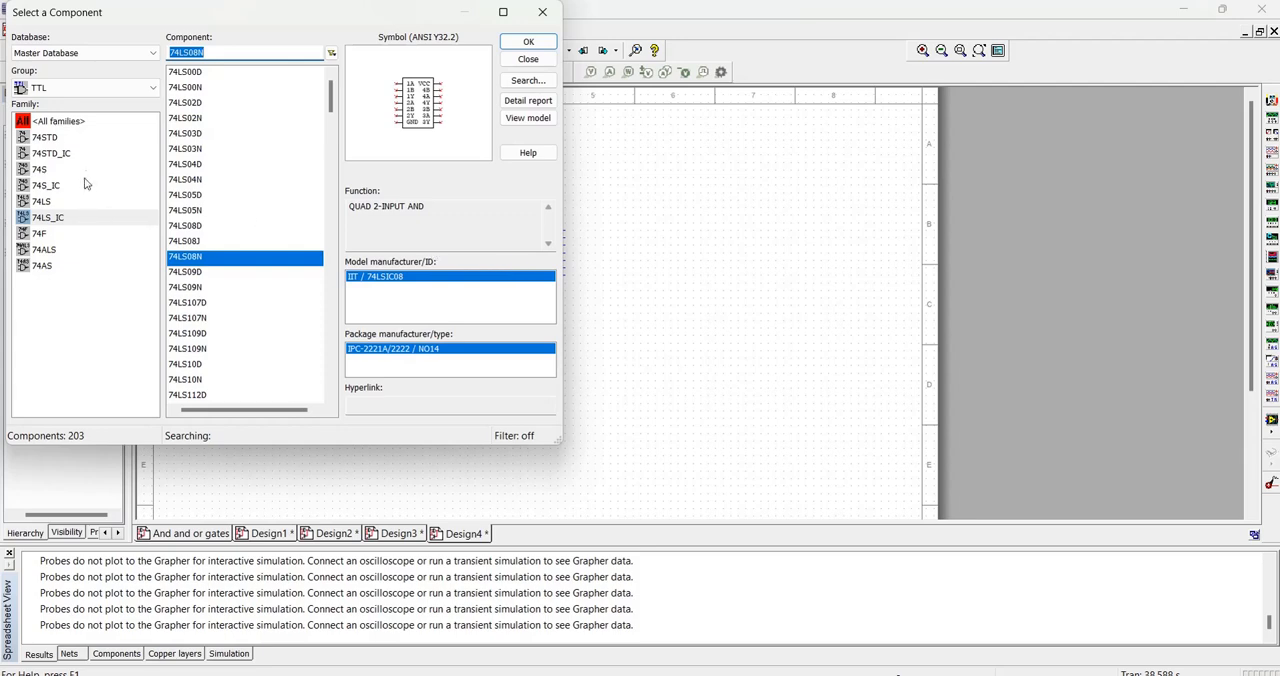
- Place section A of two new DIPSW2 switches, one above the other, left of the 74LS08N chip
click(134, 89)
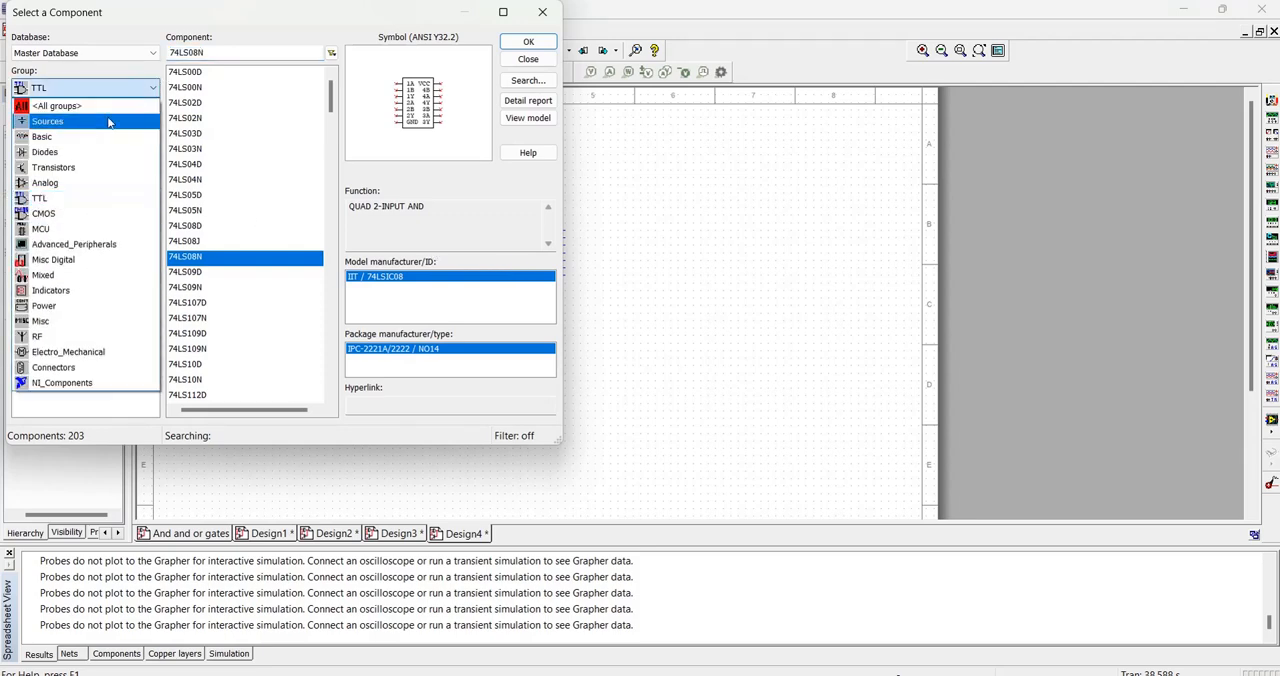
click(73, 136)
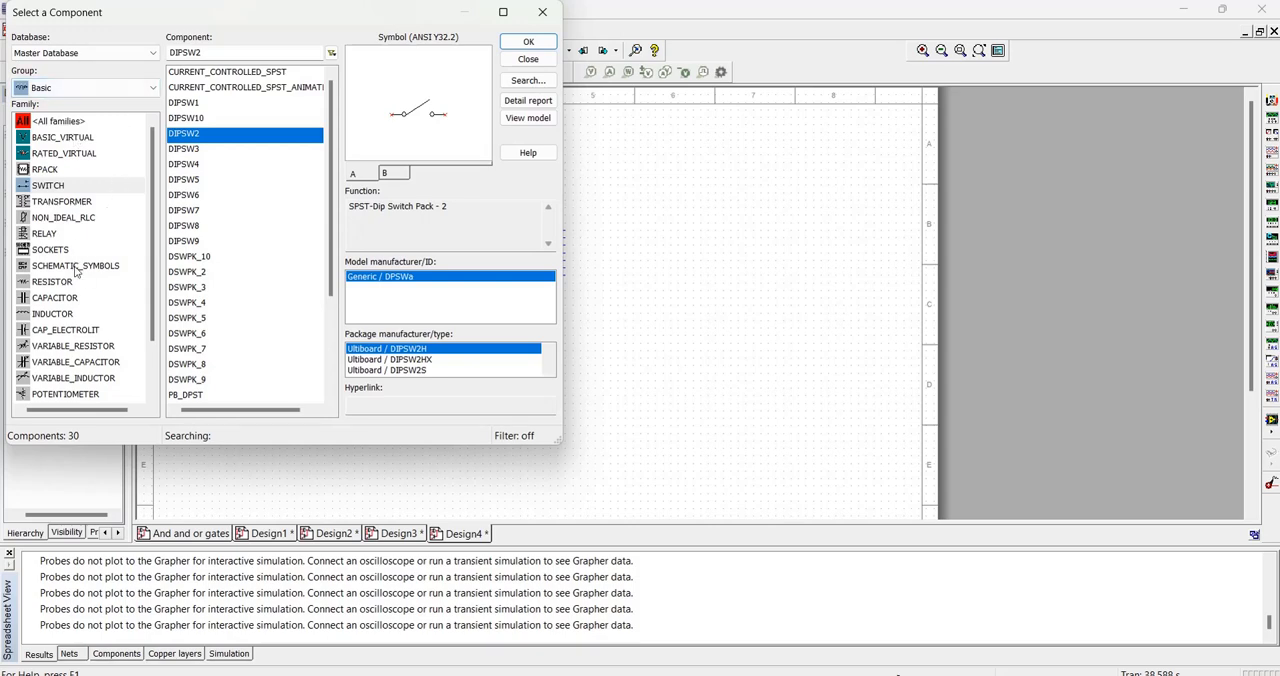
click(77, 186)
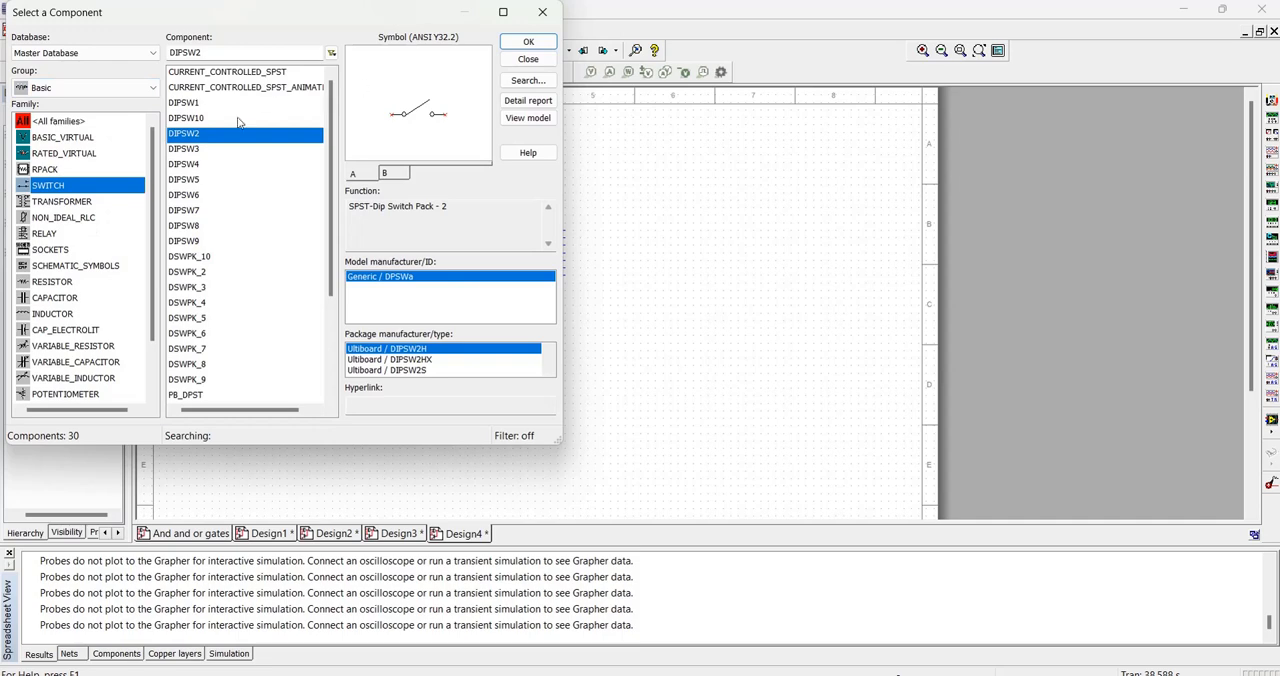
click(528, 41)
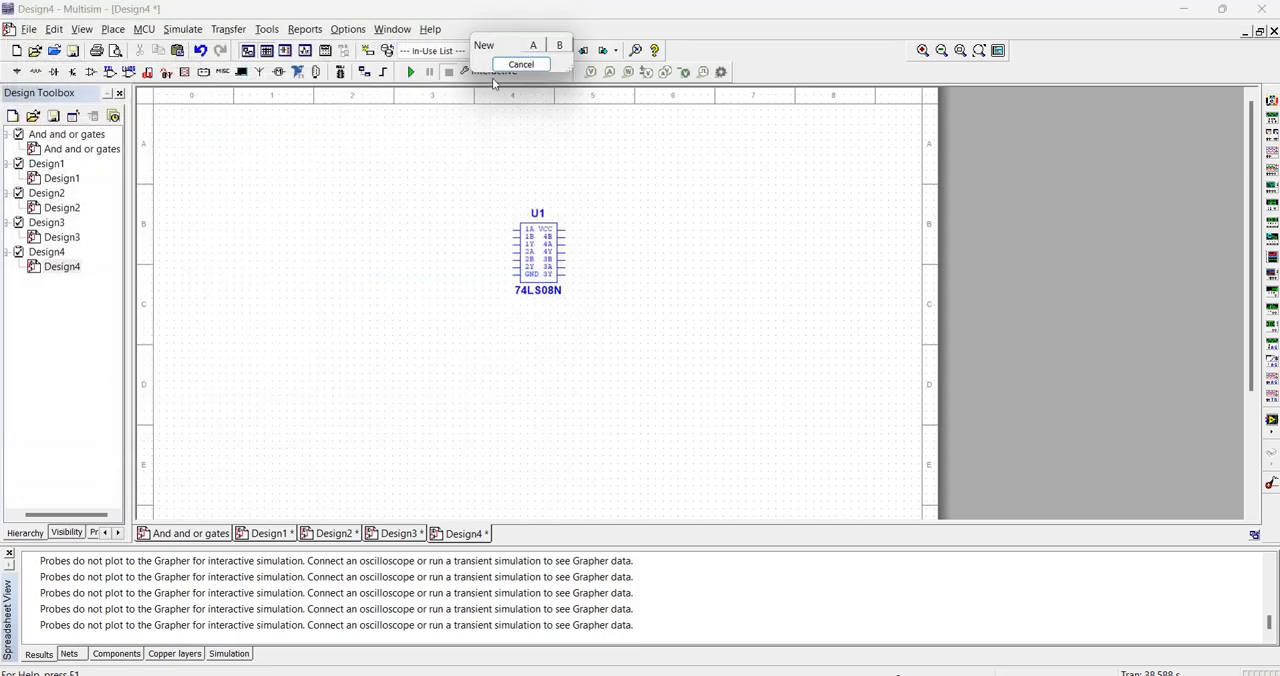
click(521, 45)
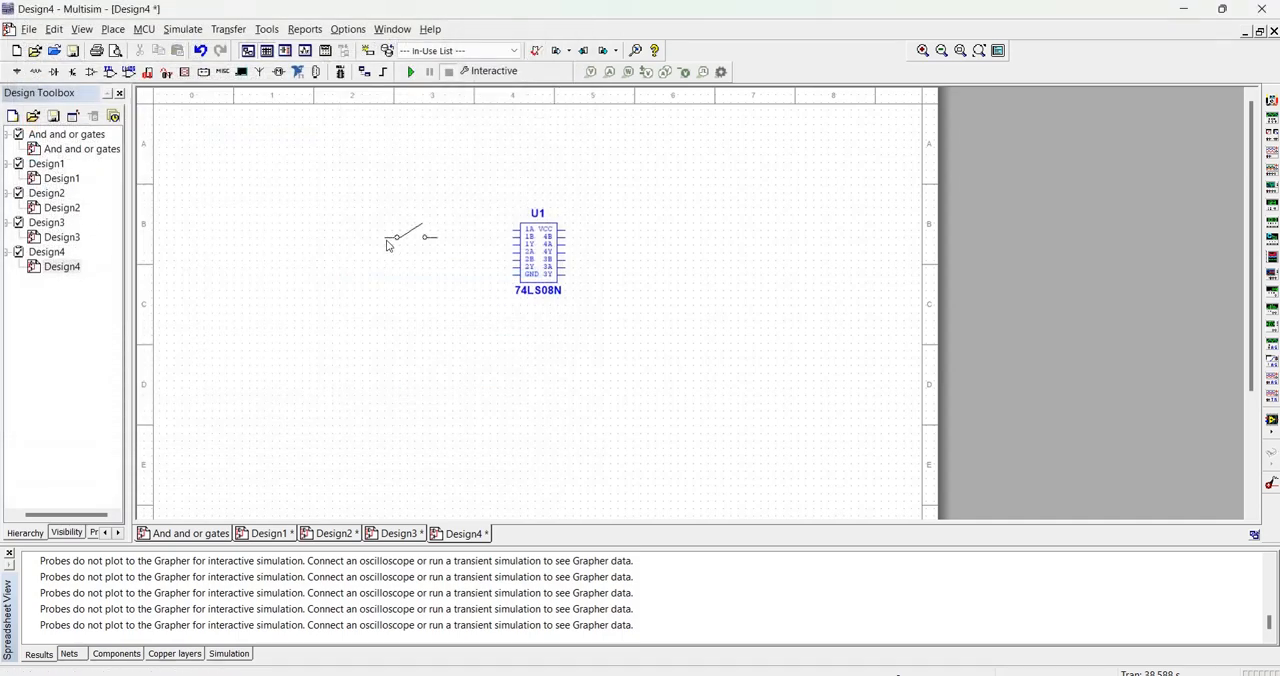
click(418, 247)
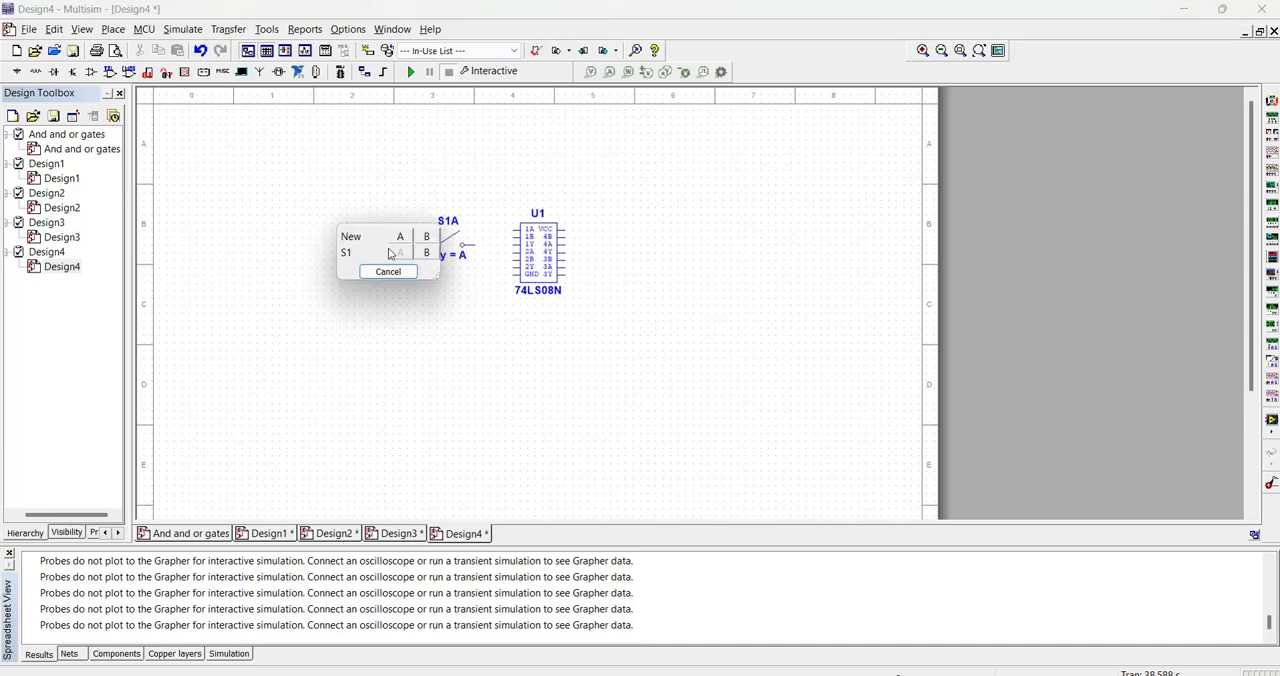
click(399, 238)
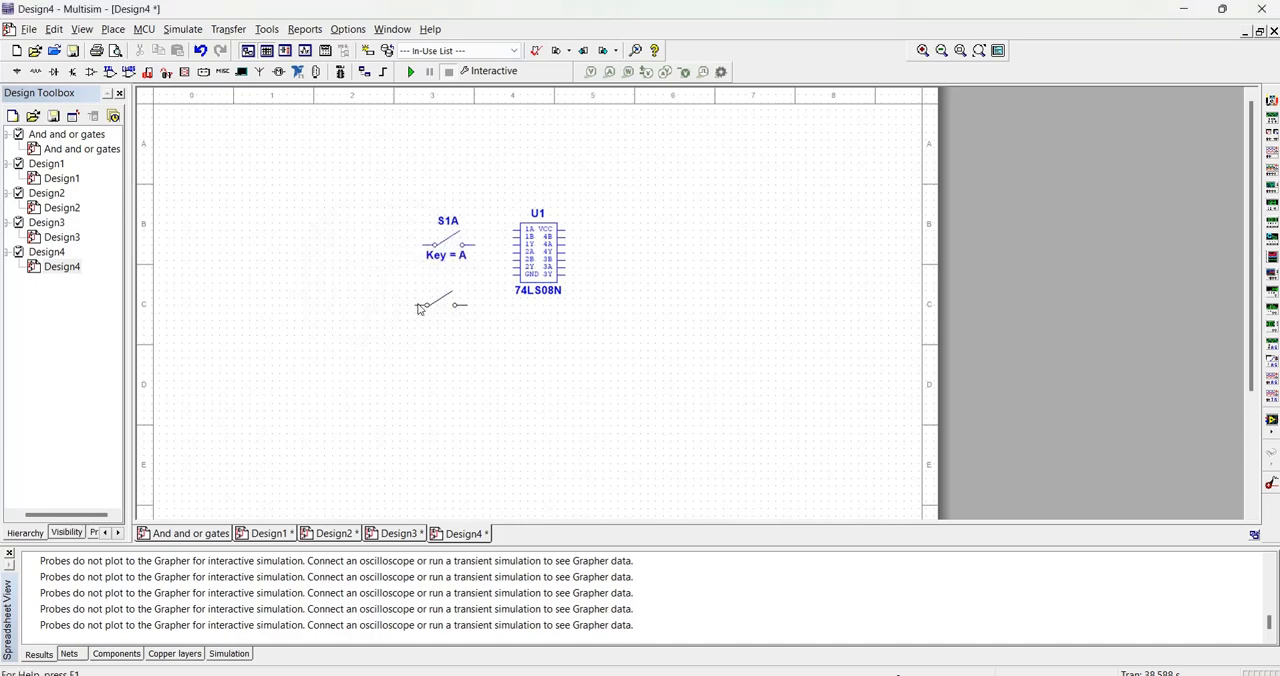
click(418, 309)
click(383, 345)
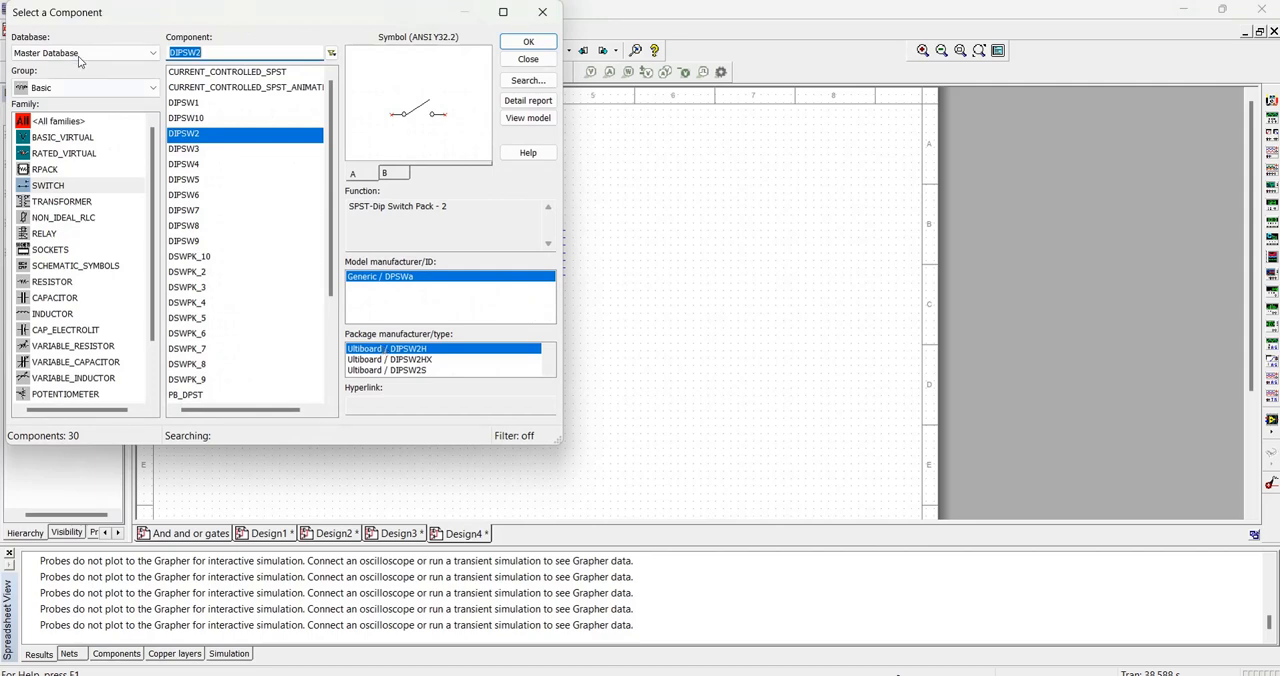
- Place an analog GROUND from the Sources group below and to the left of the two switches
click(115, 87)
click(88, 121)
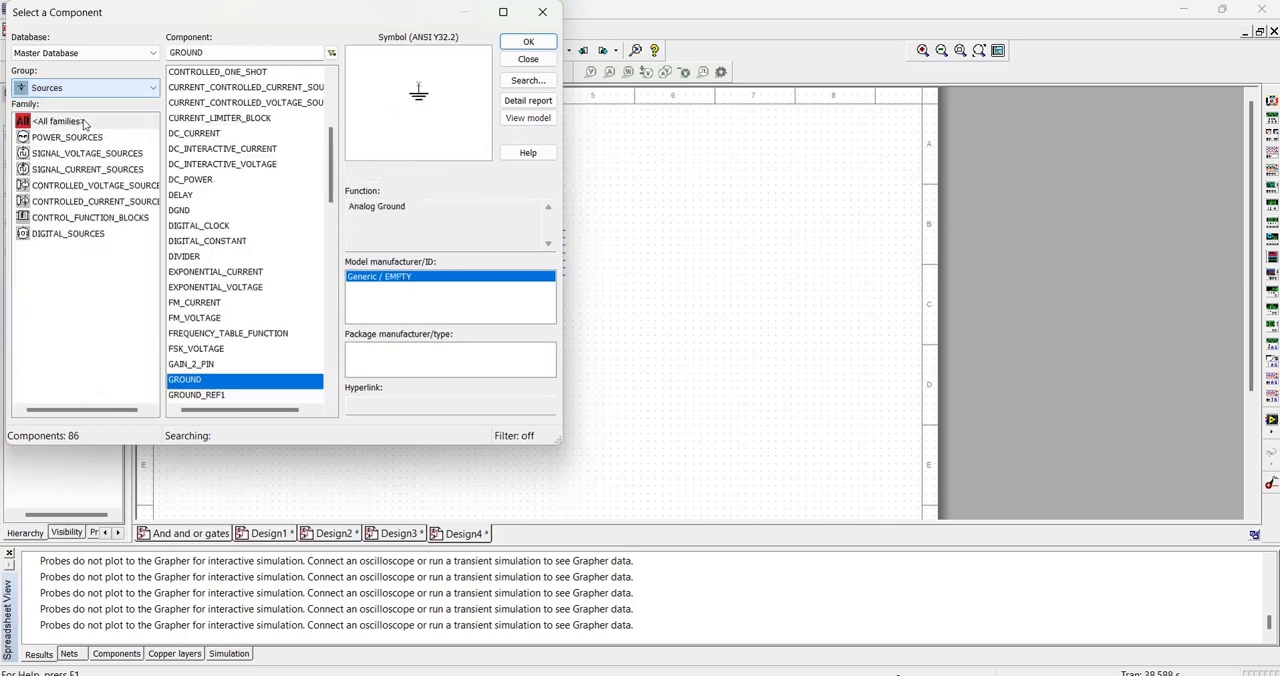
click(528, 41)
click(345, 418)
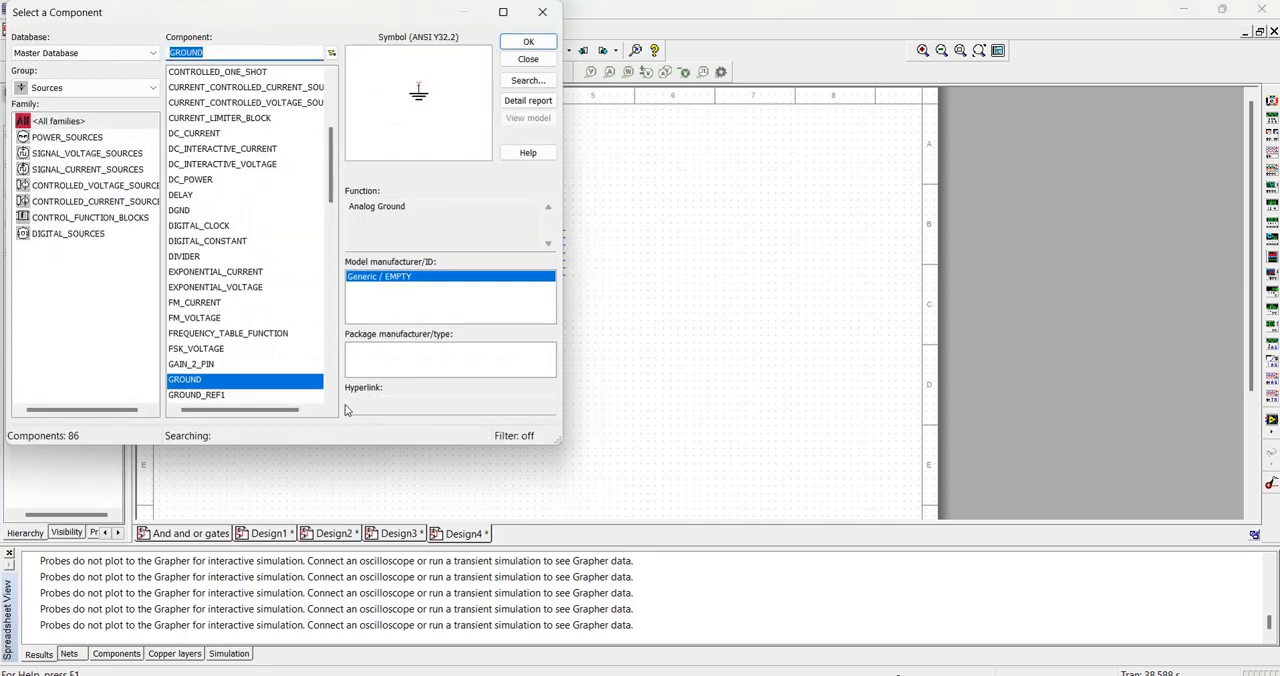
- Place a DC_POWER source from the Sources group to the left of the two switches
scroll(222, 338, down, 2)
scroll(241, 321, up, 4)
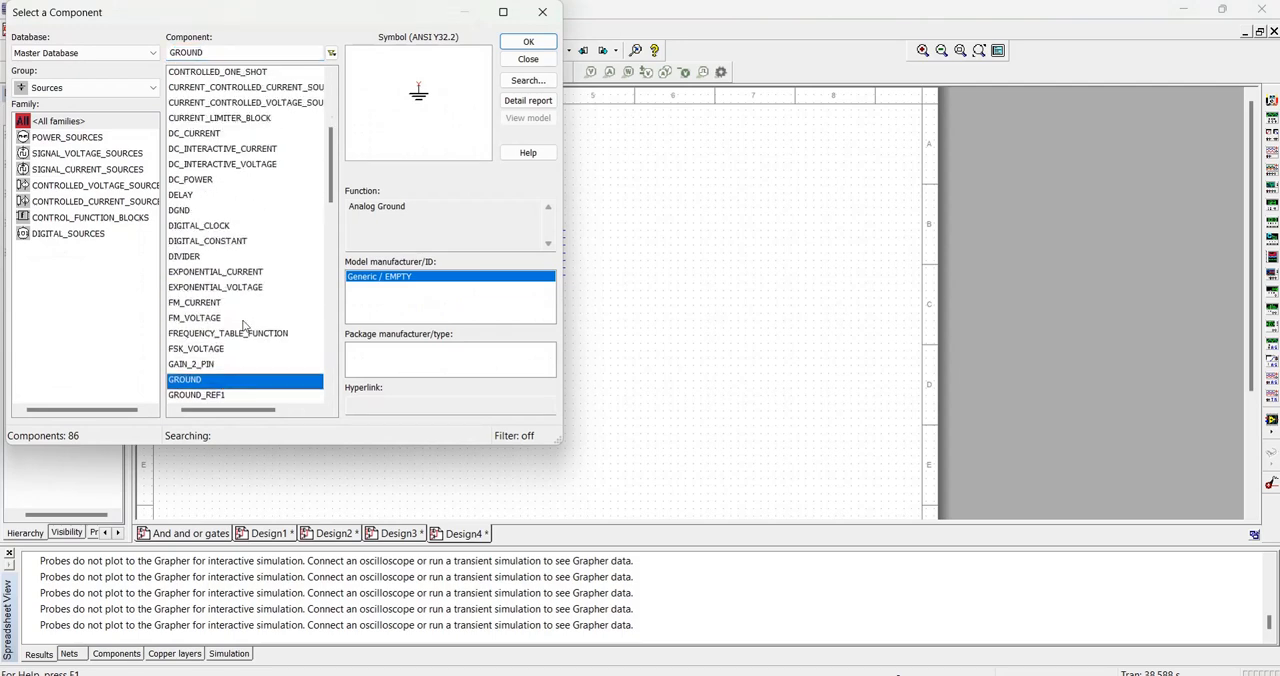
click(190, 271)
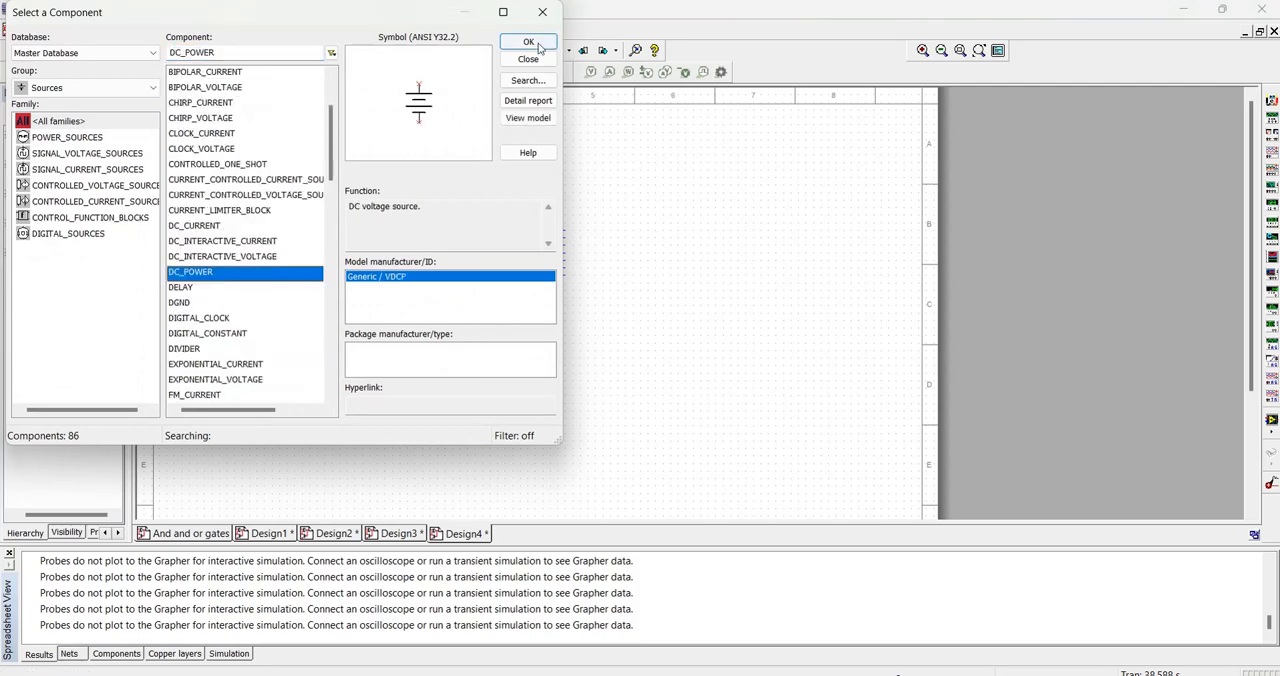
click(528, 41)
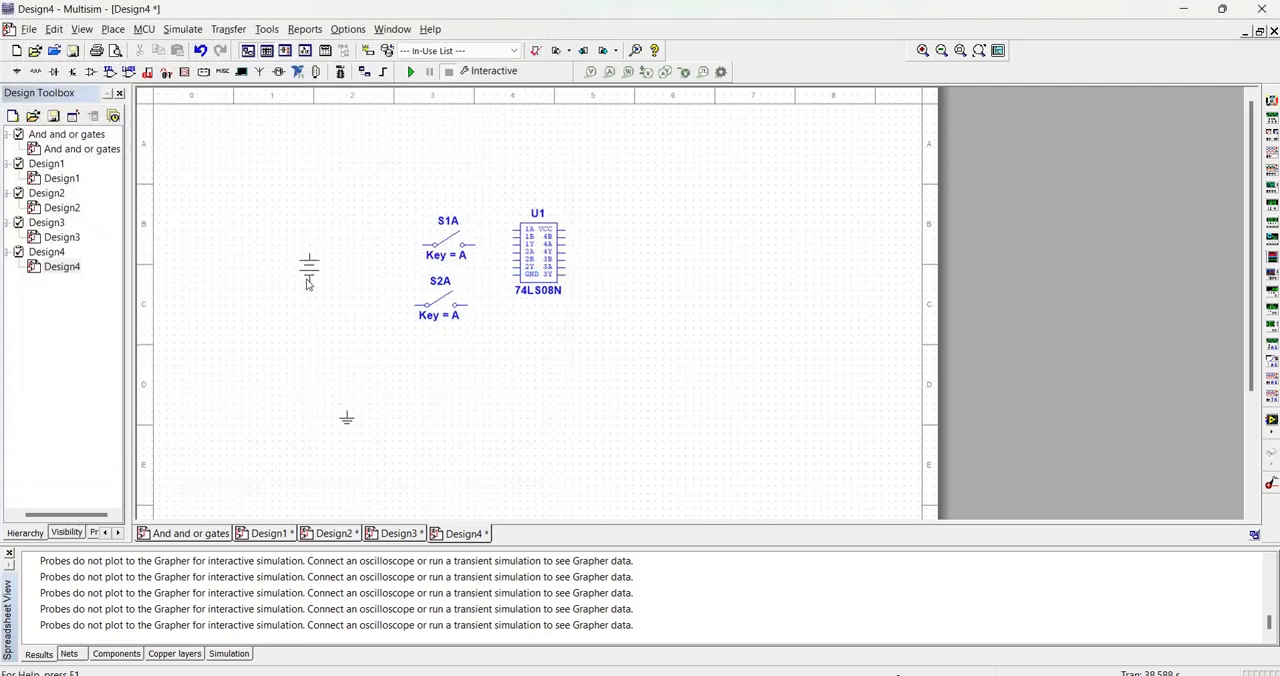
key(Escape)
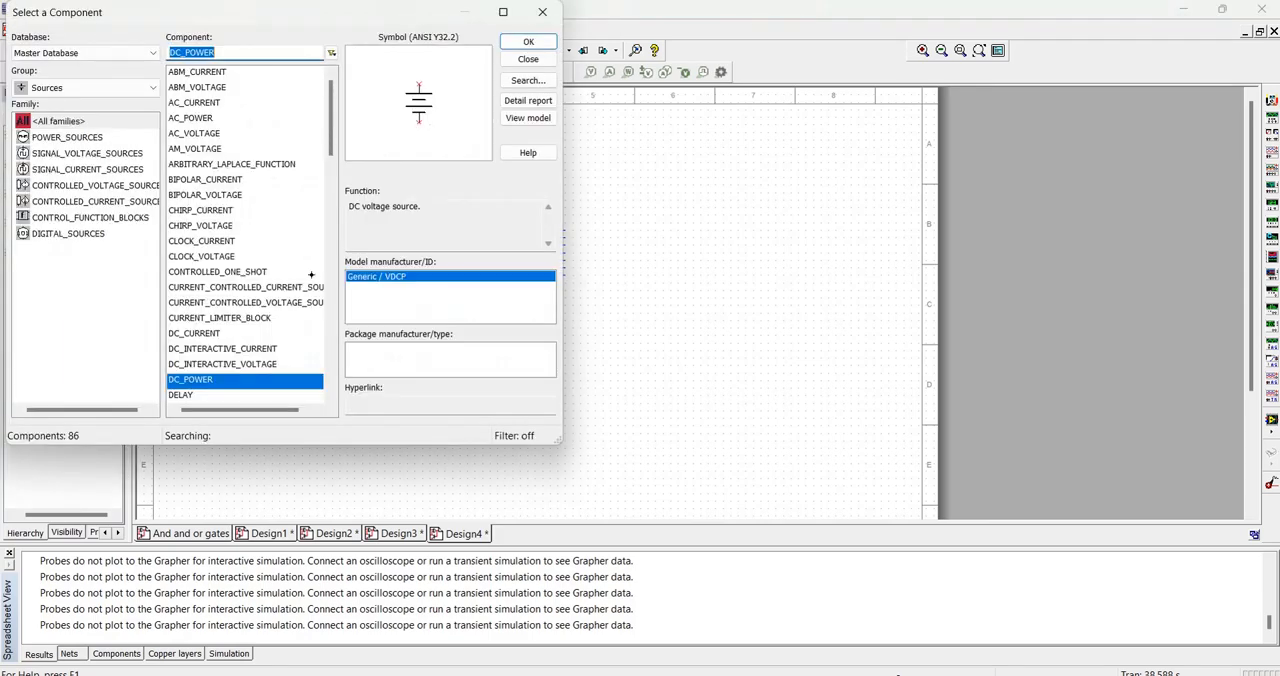
- Place a VCC supply at the upper left of the switches and delete the DC_POWER source
scroll(268, 254, down, 10)
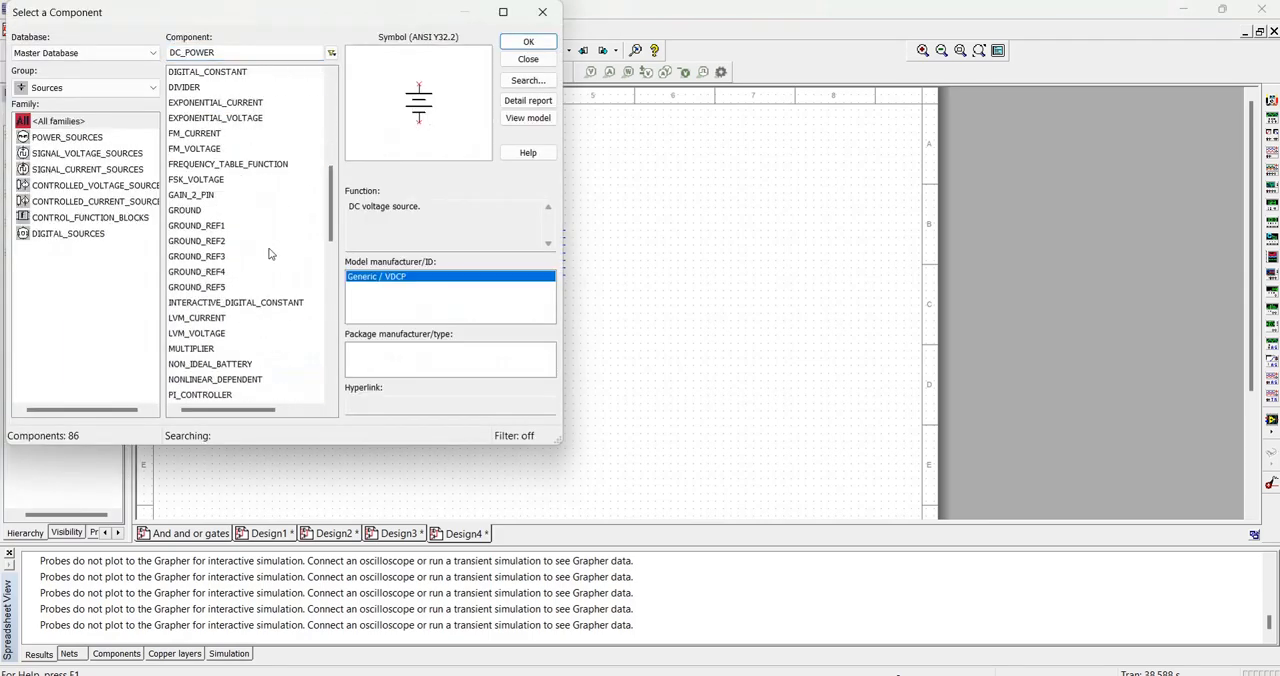
scroll(243, 235, down, 4)
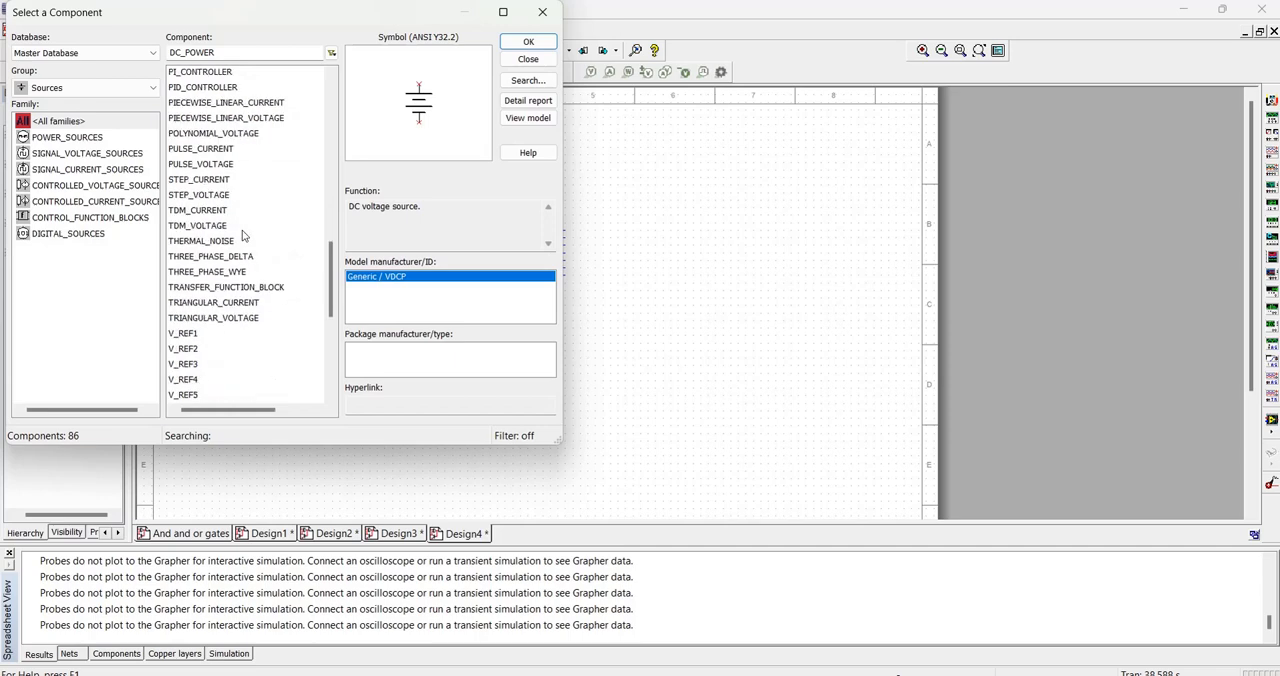
key(Escape)
click(321, 259)
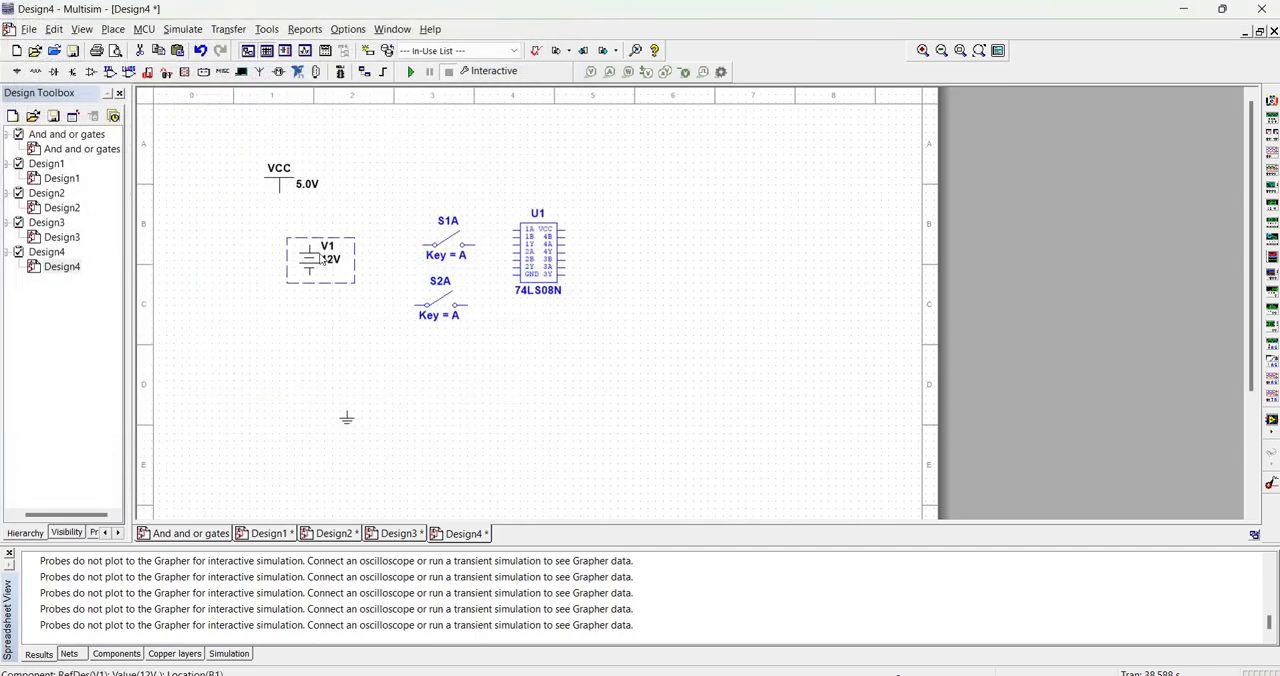
key(Delete)
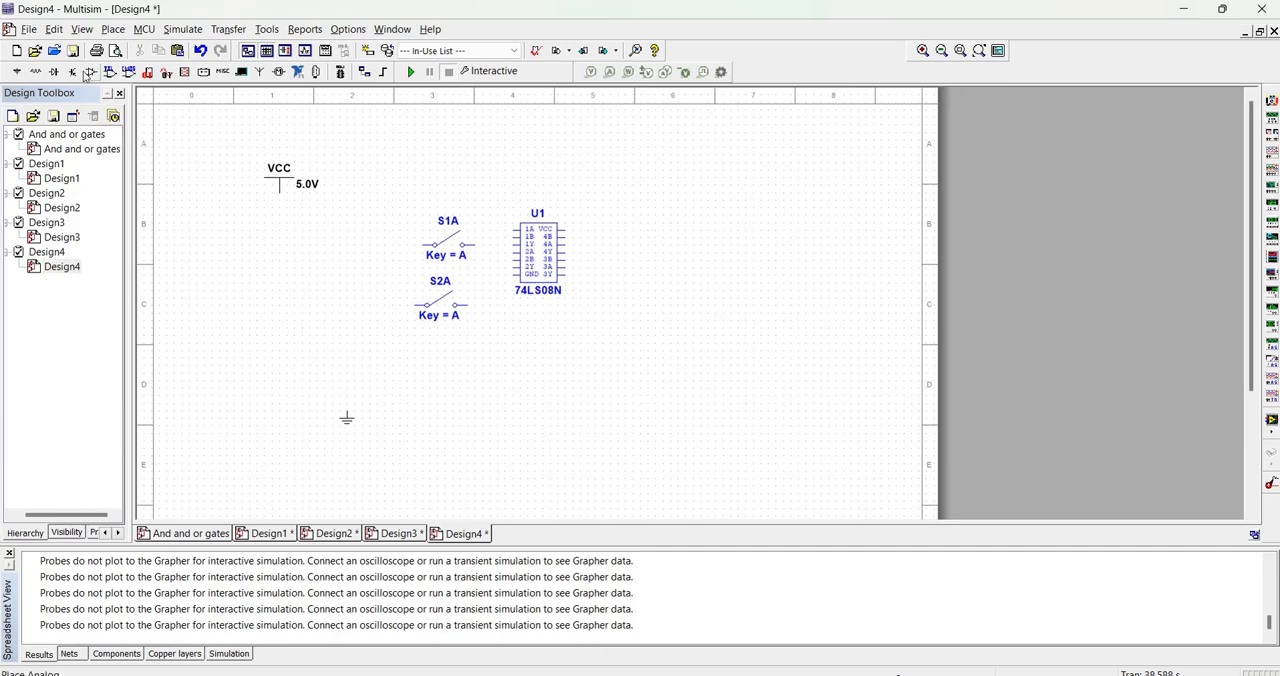
- Place a 4V_0.5W lamp from the Indicators group to the right of the 74LS08N chip
click(37, 72)
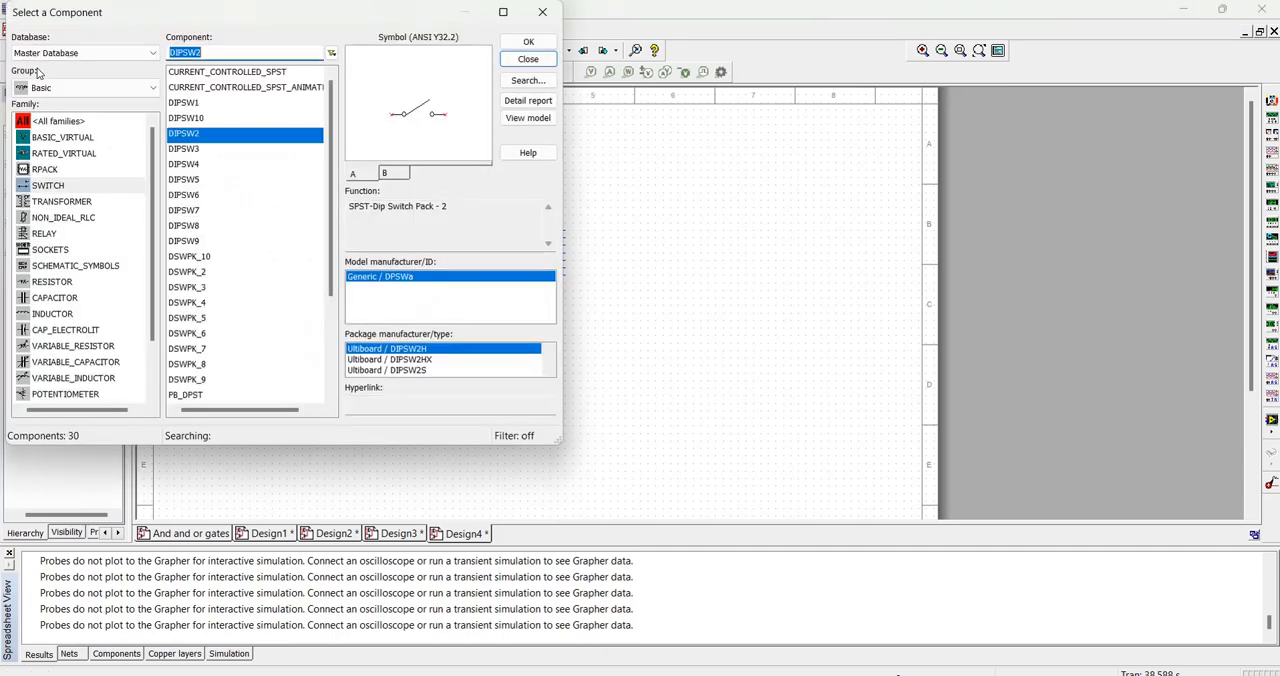
click(90, 89)
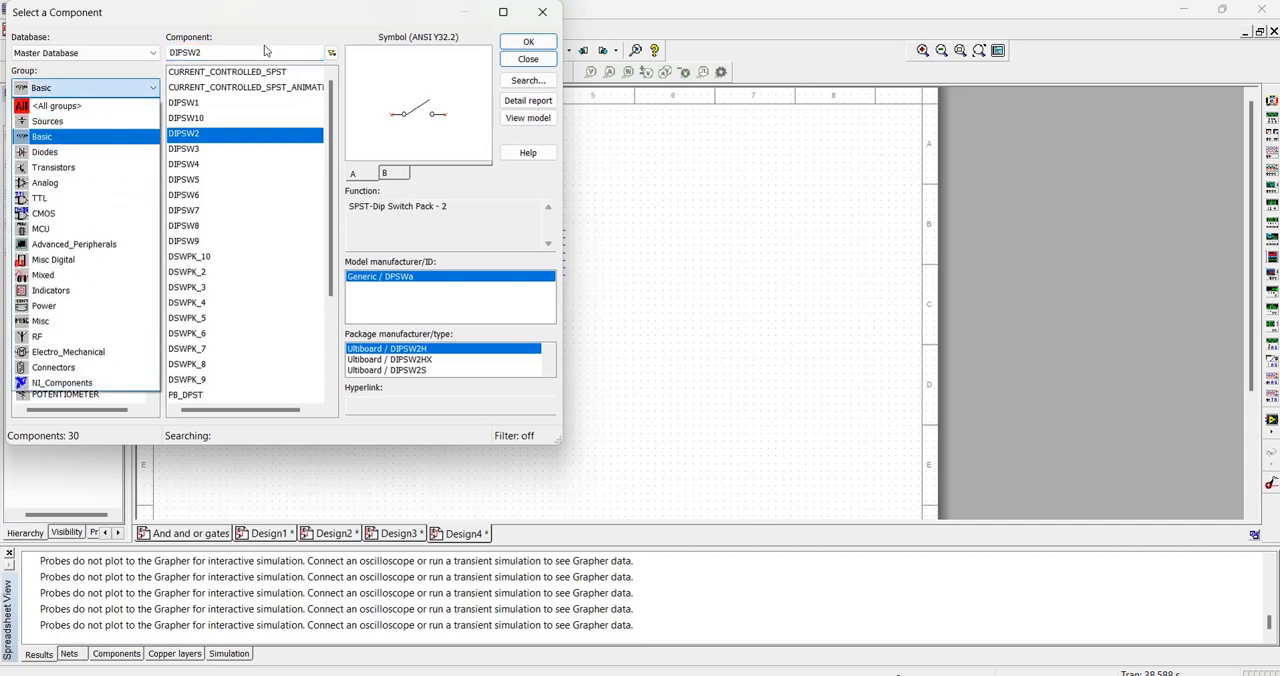
click(265, 50)
click(86, 88)
click(86, 121)
scroll(89, 93, up, 1)
drag(215, 53, 162, 54)
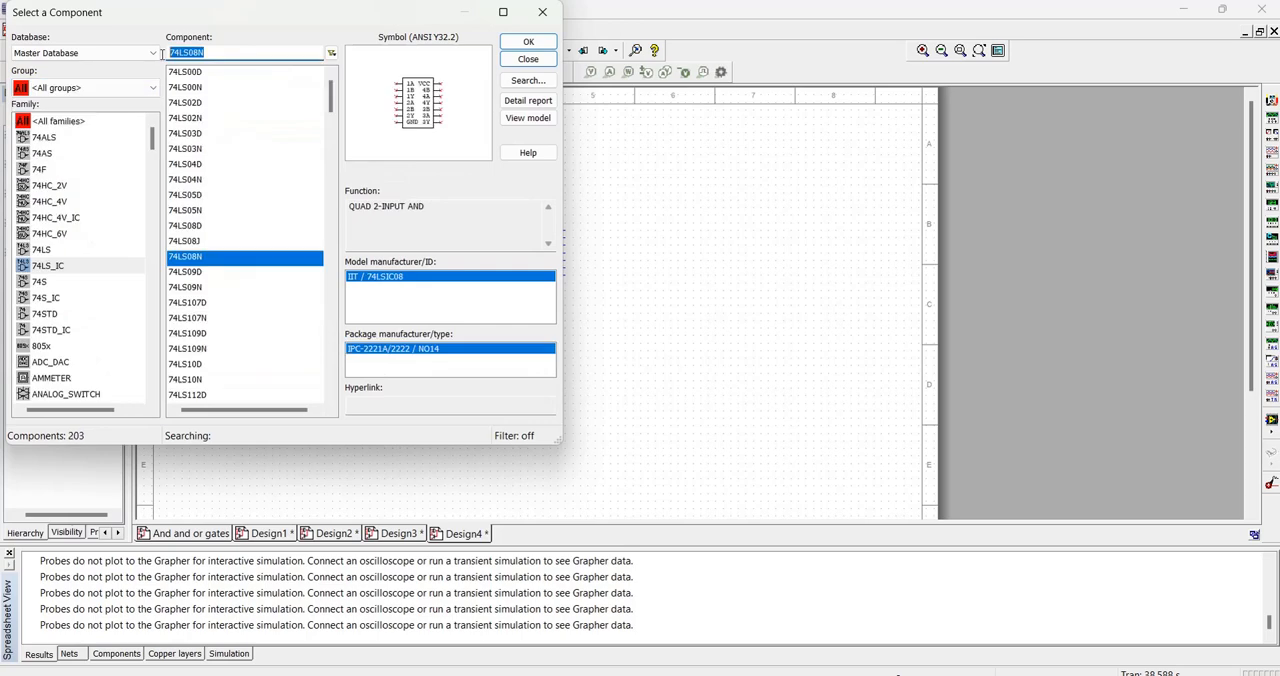
text(l)
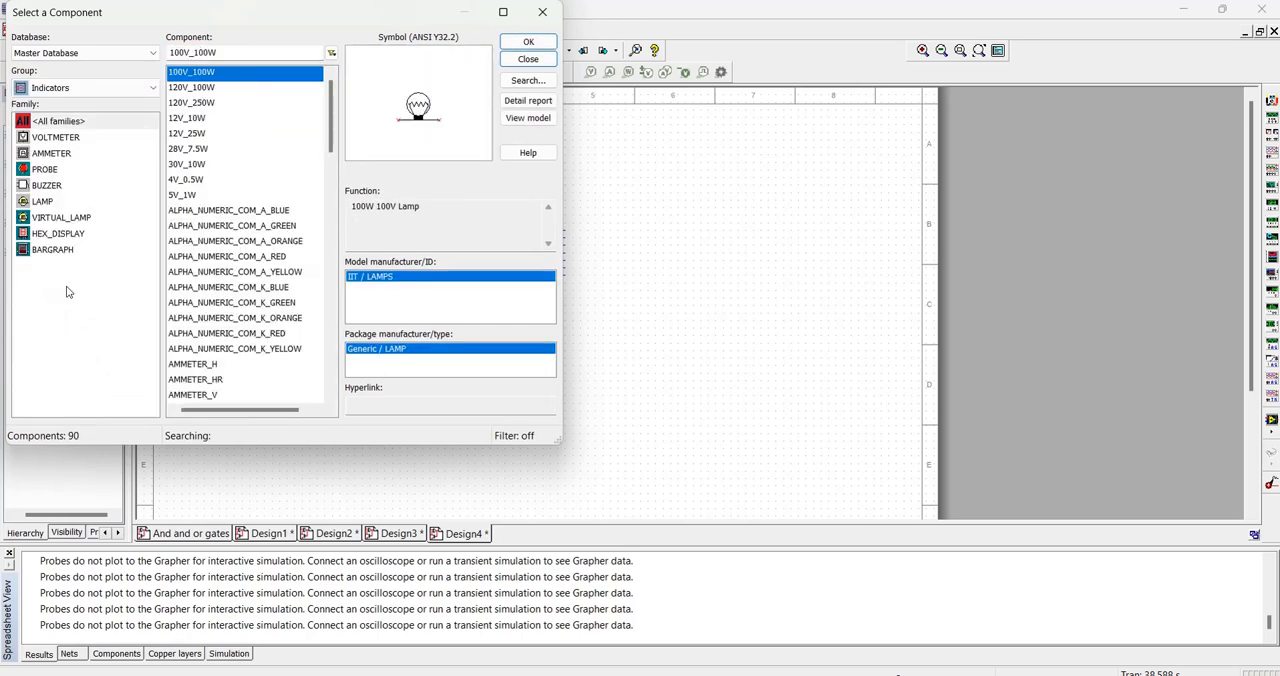
click(205, 181)
click(528, 42)
click(808, 289)
- Switch back to the Word document with the 74SL08 AND gate pinout diagram
click(705, 601)
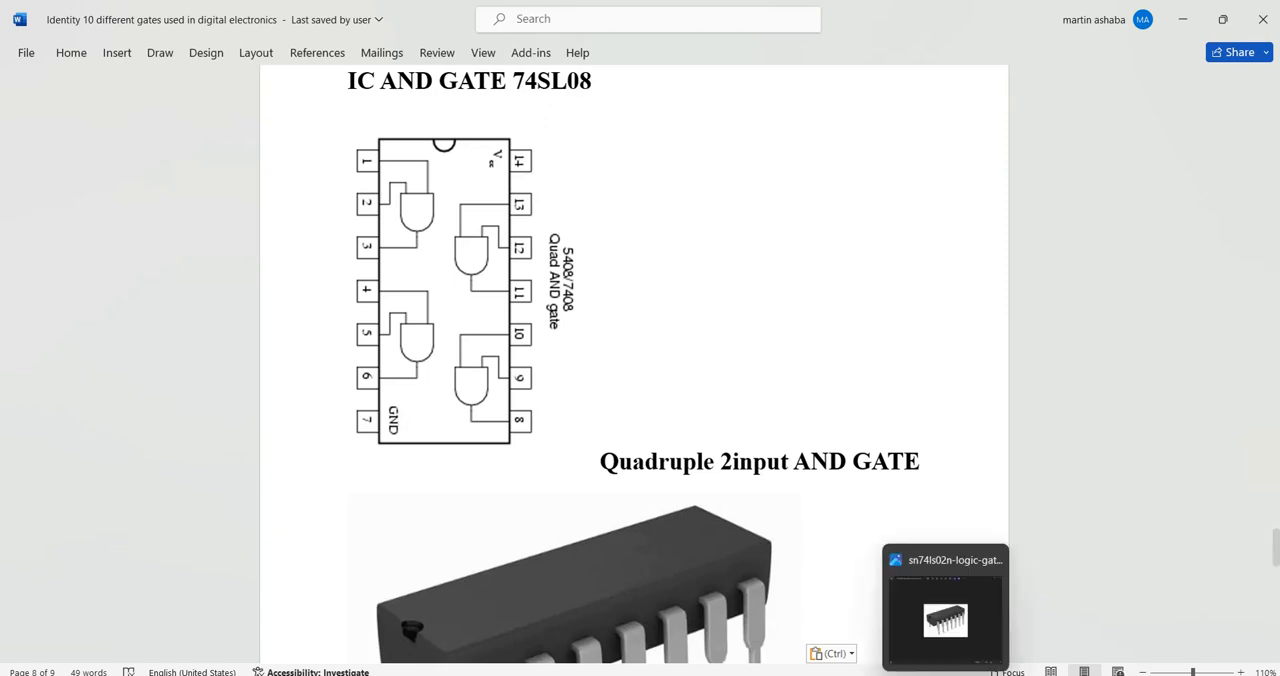
- Return to Multisim and place a second VCC supply above and to the right of the 74LS08N chip
click(760, 675)
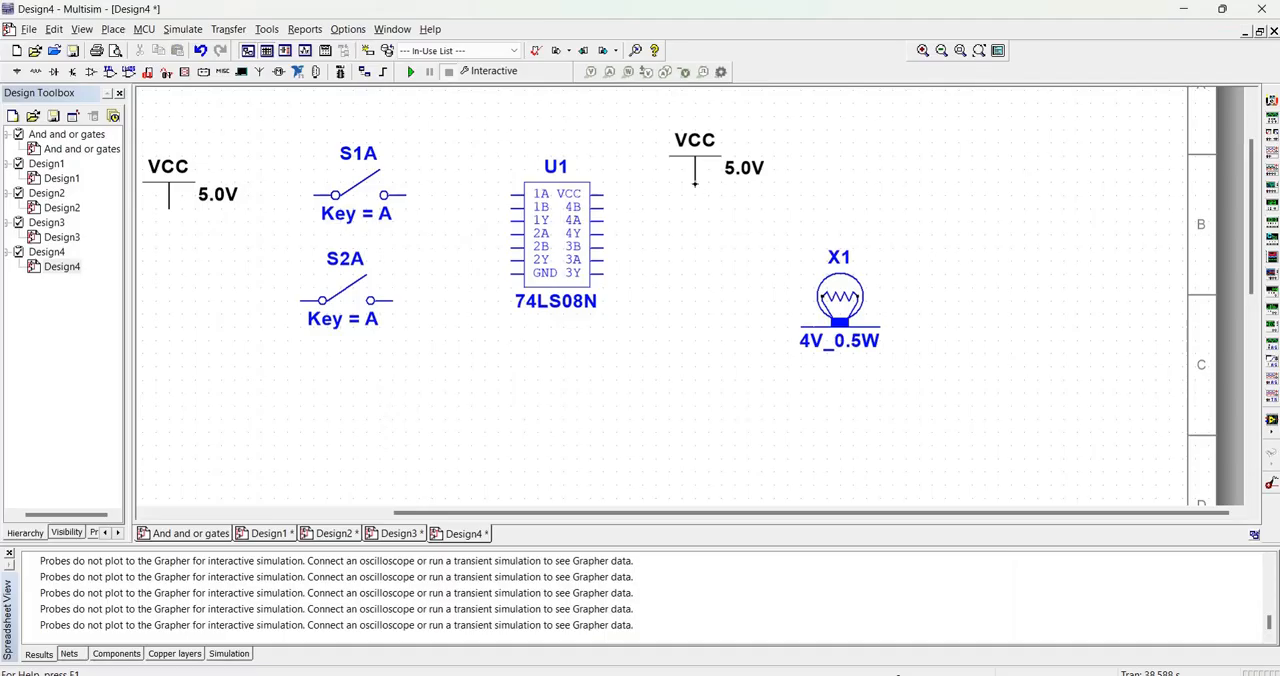
click(695, 183)
key(Escape)
- Rotate lamp X1 by 90° so its terminals are vertical and move it lower, to the right of the chip
click(810, 318)
right_click(840, 300)
click(930, 126)
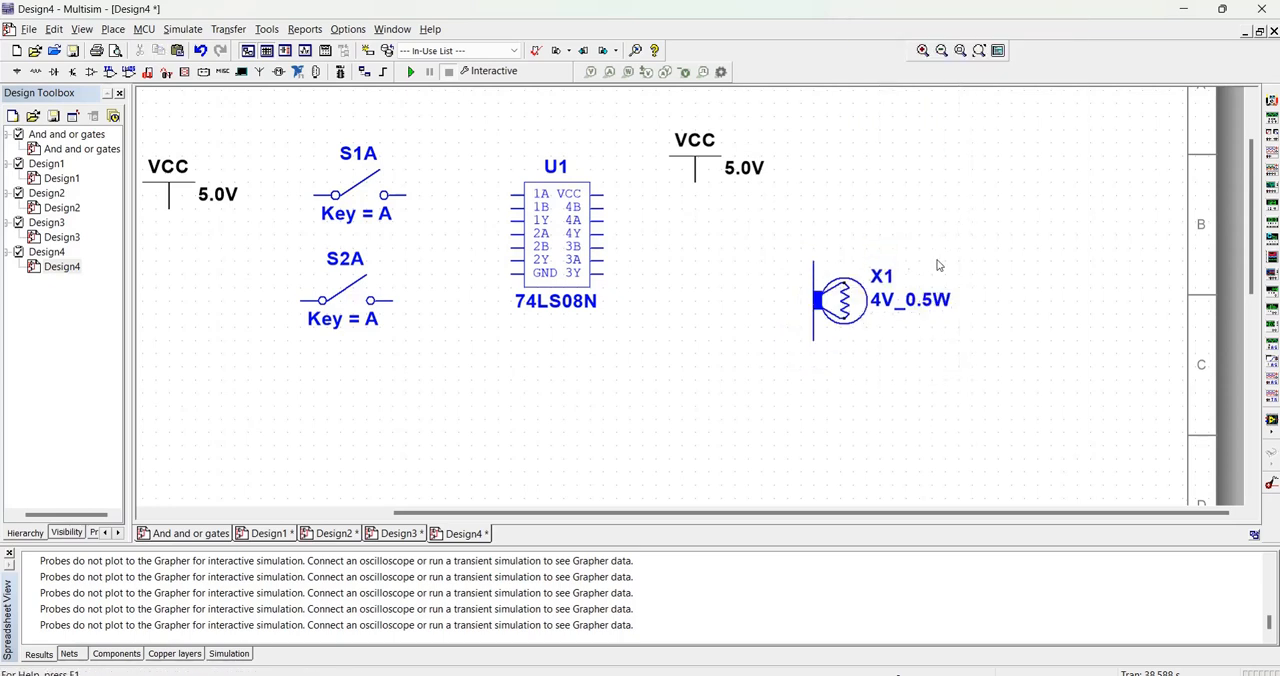
drag(857, 287, 857, 339)
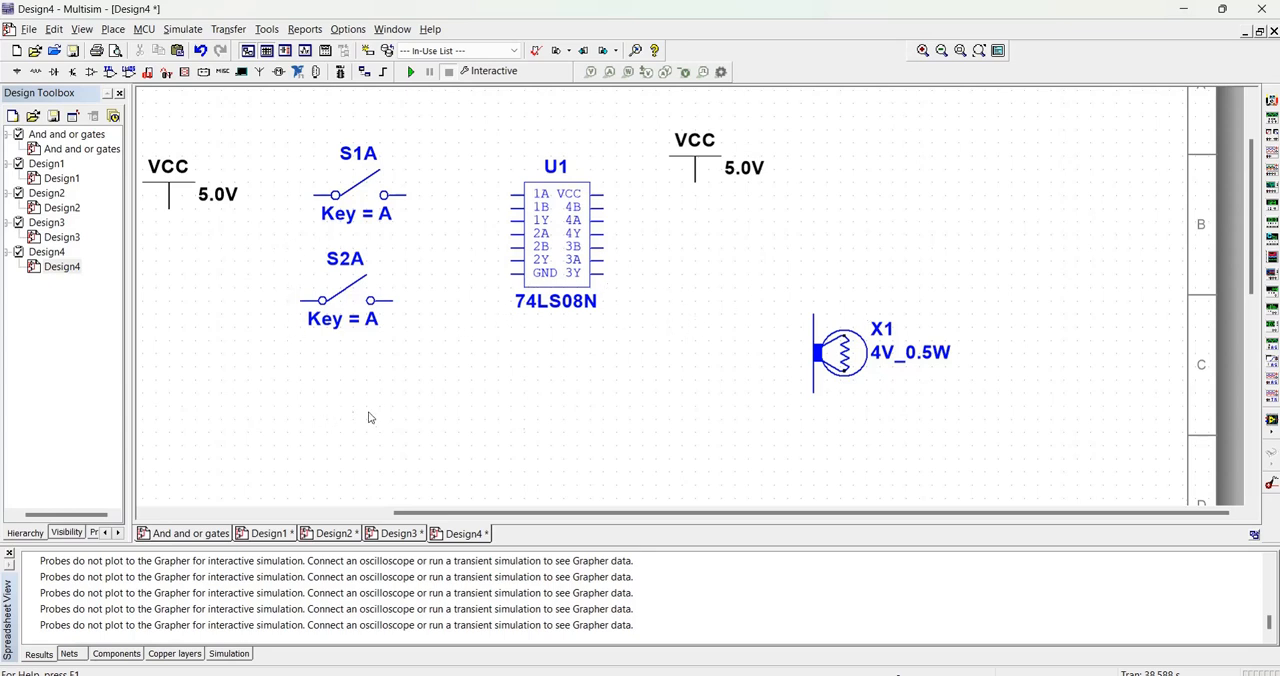
- Move the ground symbol up to just below and left of switch S2A
scroll(346, 410, down, 2)
drag(195, 462, 271, 322)
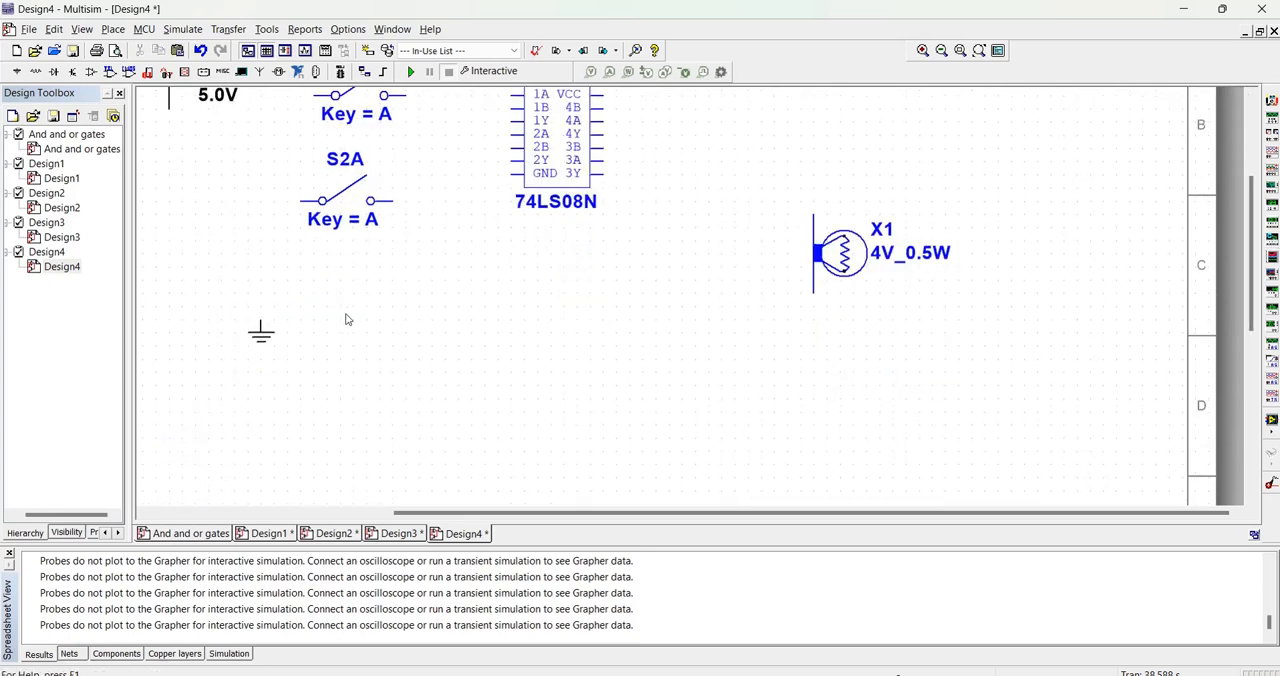
drag(1252, 205, 1248, 176)
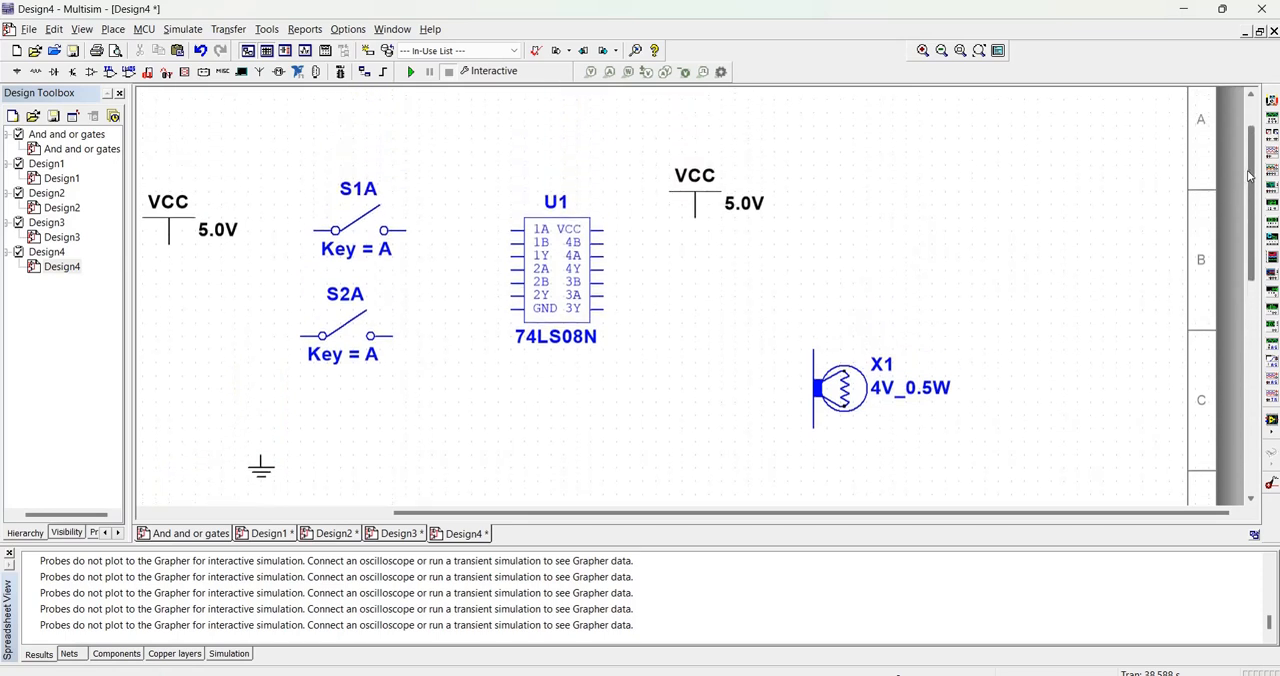
- Wire the VCC supply beside the switches to the input terminals of both S1A and S2A
click(168, 245)
click(311, 238)
click(300, 337)
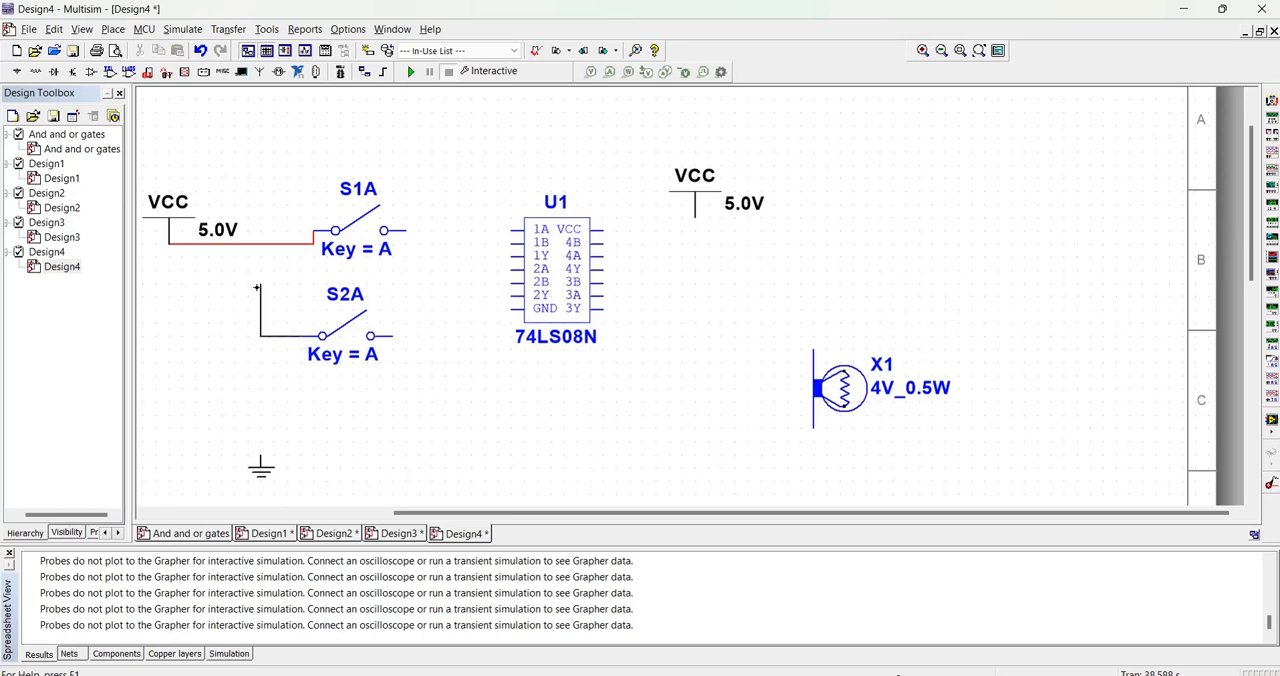
click(260, 244)
- Wire the output of switch S1A to pin 1A and the output of S2A to pin 1B of U1
click(407, 231)
click(507, 230)
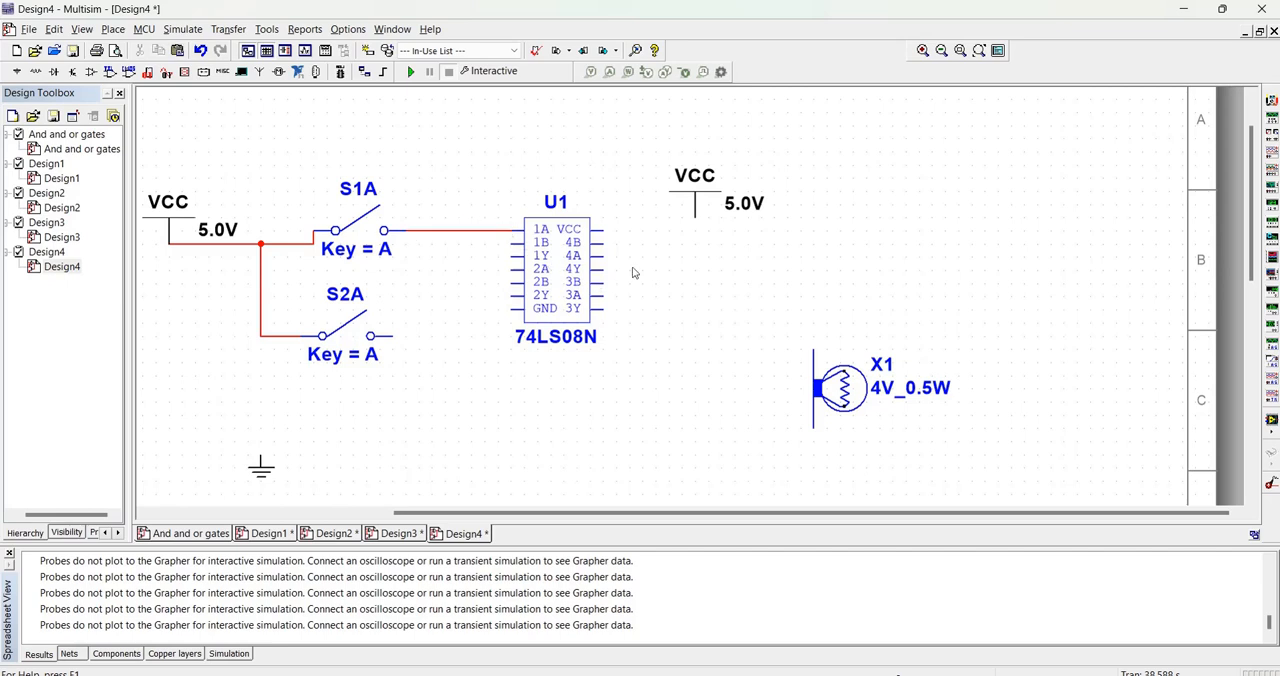
click(395, 336)
click(506, 241)
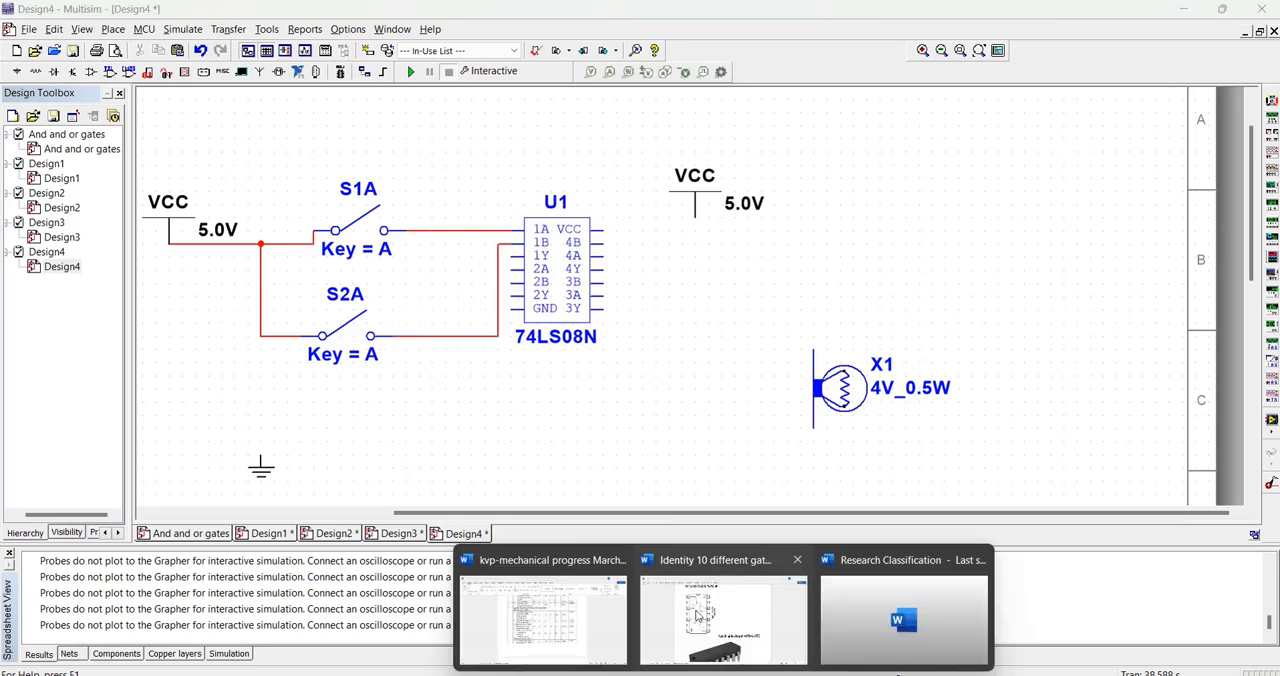
- Check the AND gate pinout in the Word document, then in Multisim wire pin 1Y to the upper terminal of lamp X1
click(705, 640)
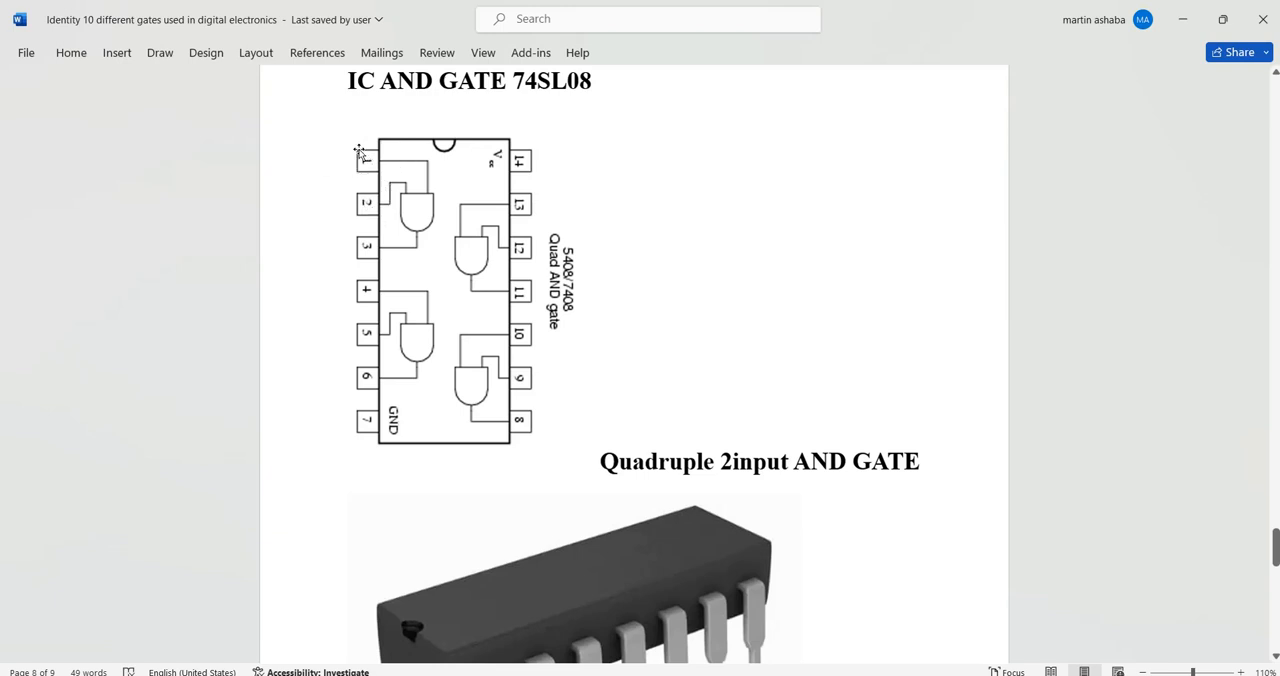
click(872, 674)
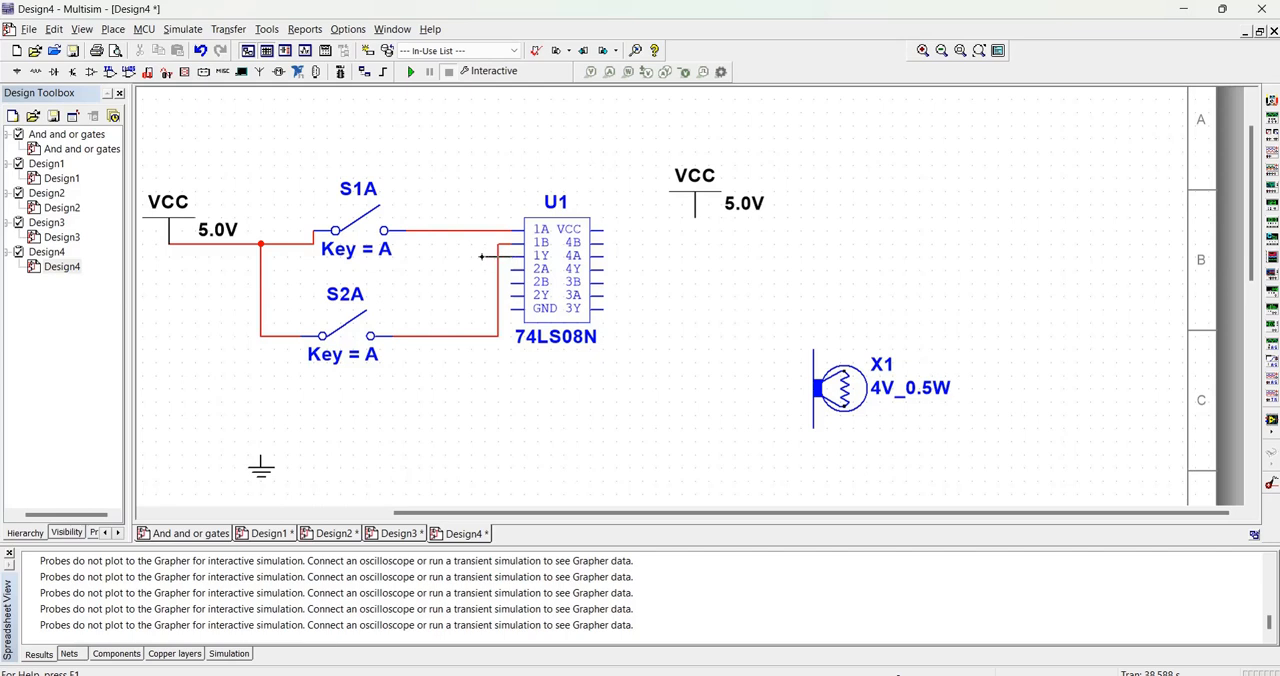
click(472, 390)
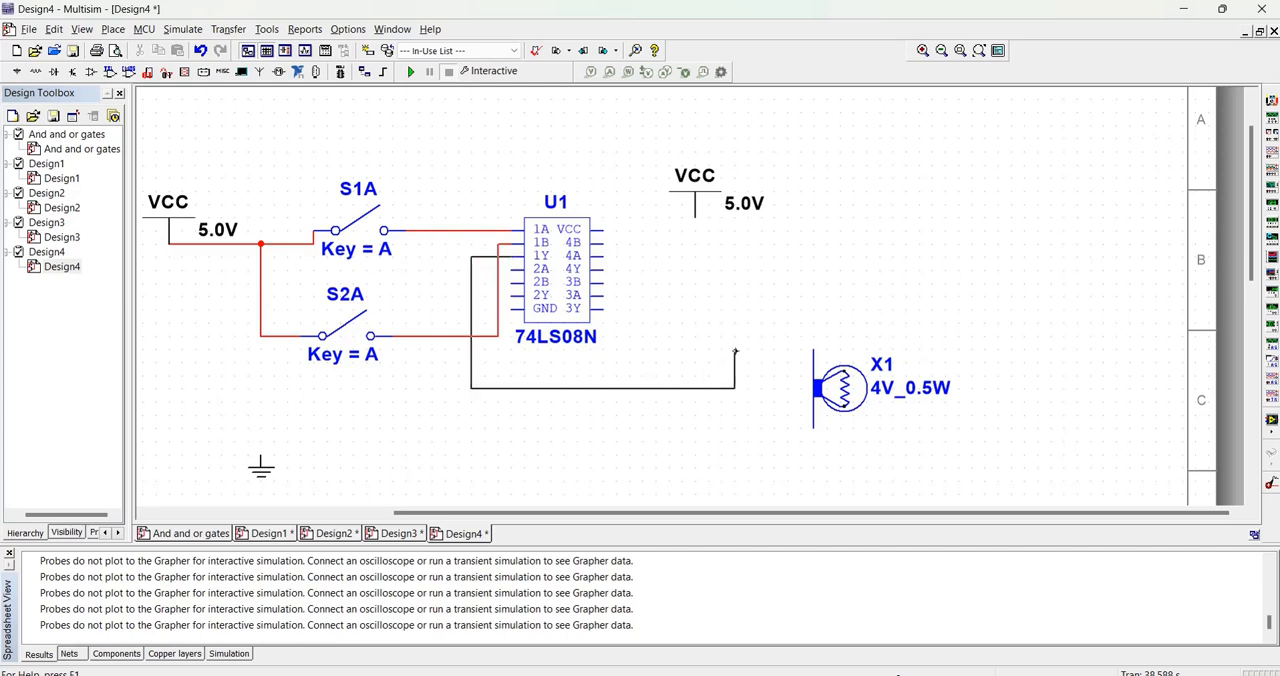
click(812, 348)
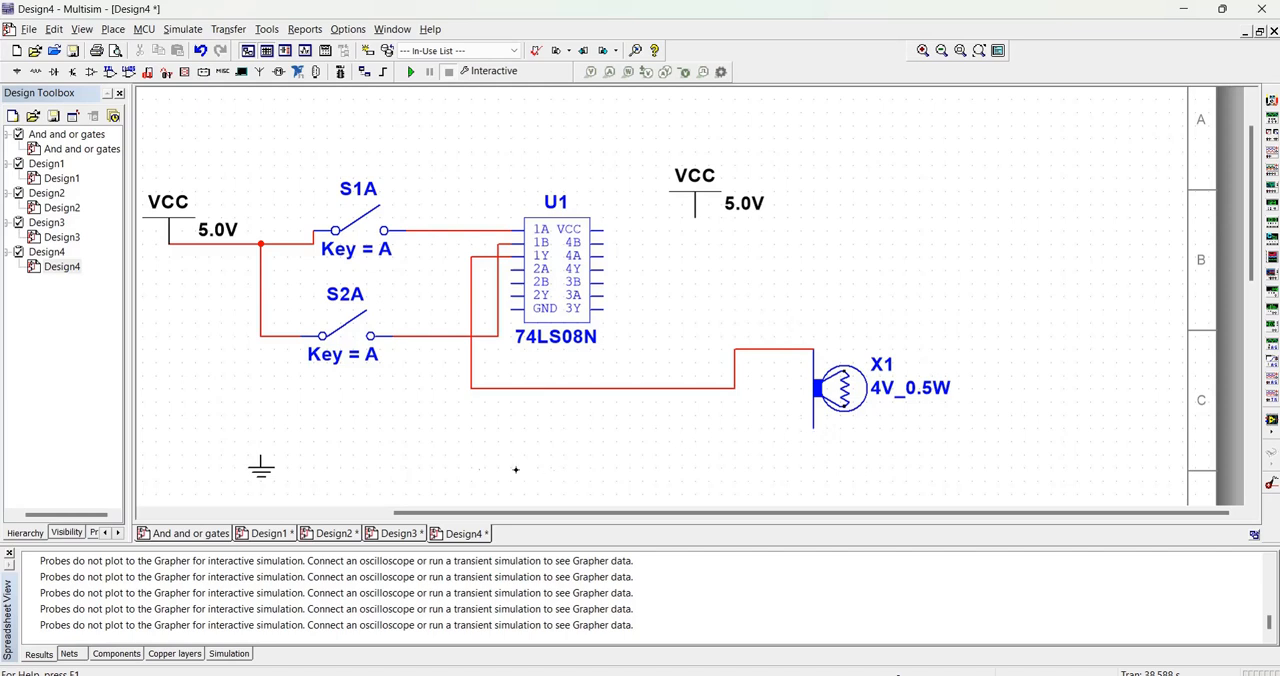
- Connect the lower terminal of lamp X1 to ground and join the GND pin of U1 to that ground wire
click(262, 449)
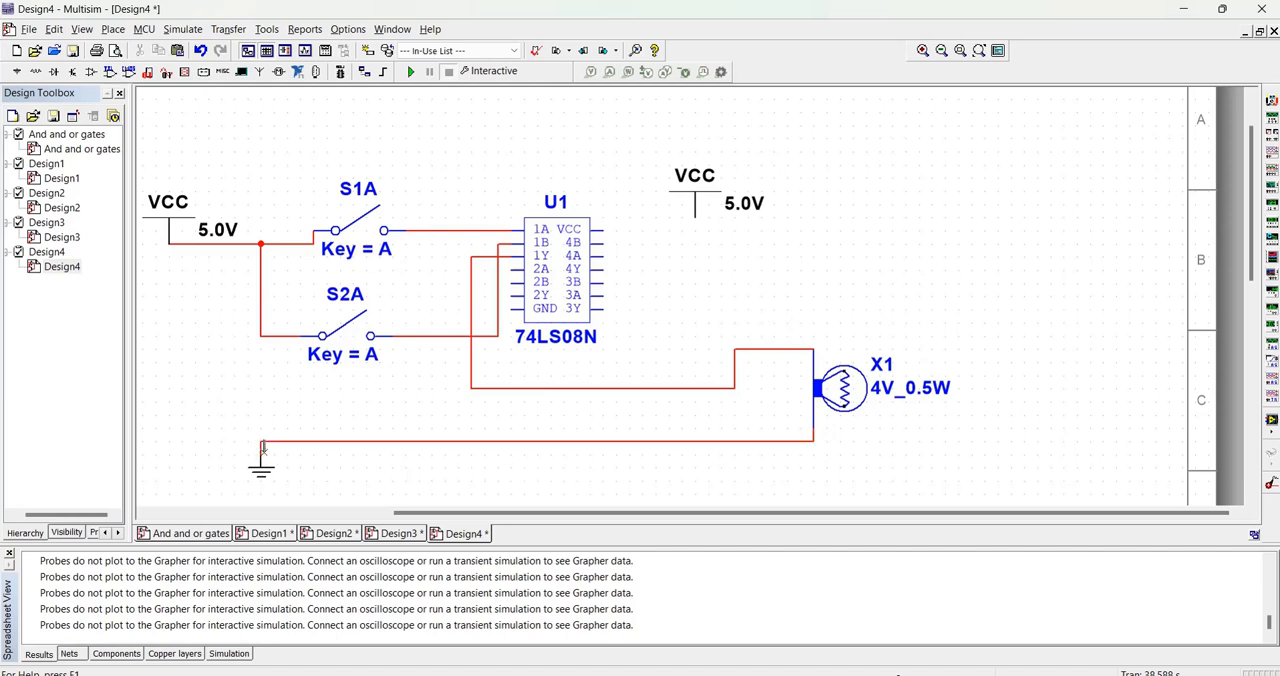
click(509, 309)
click(432, 440)
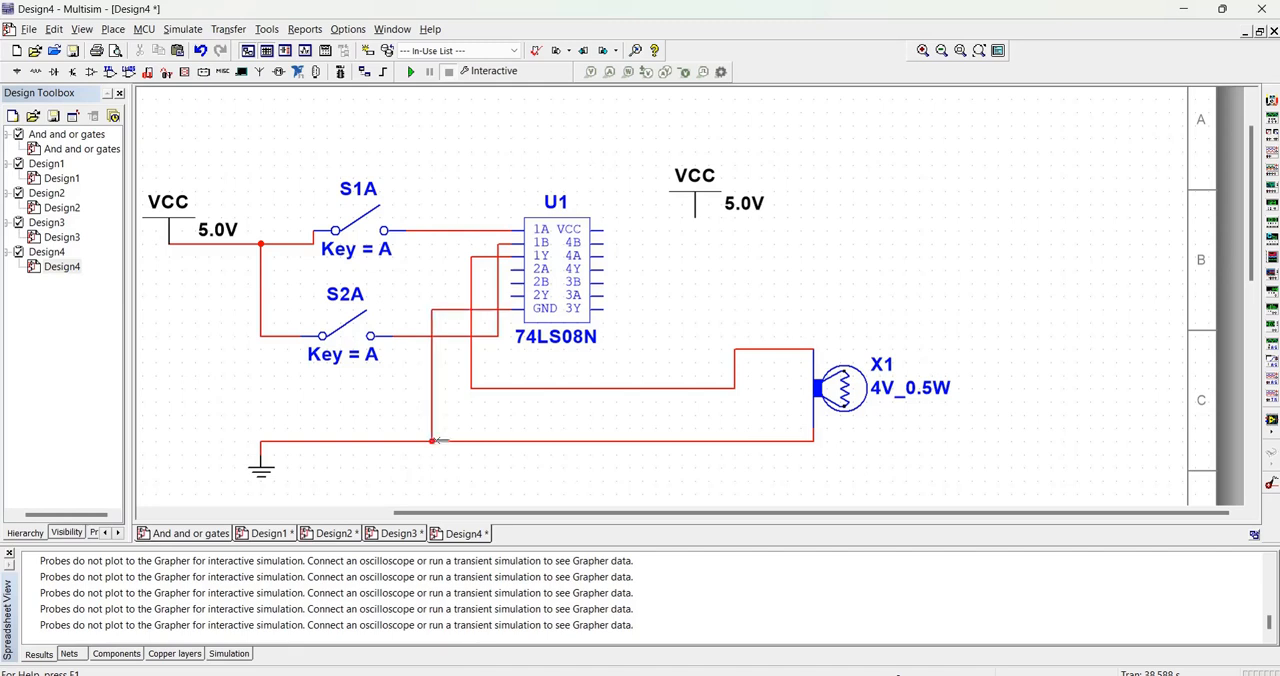
- Wire the VCC pin of U1 to the second VCC supply and start the interactive simulation
click(600, 230)
click(694, 218)
click(410, 72)
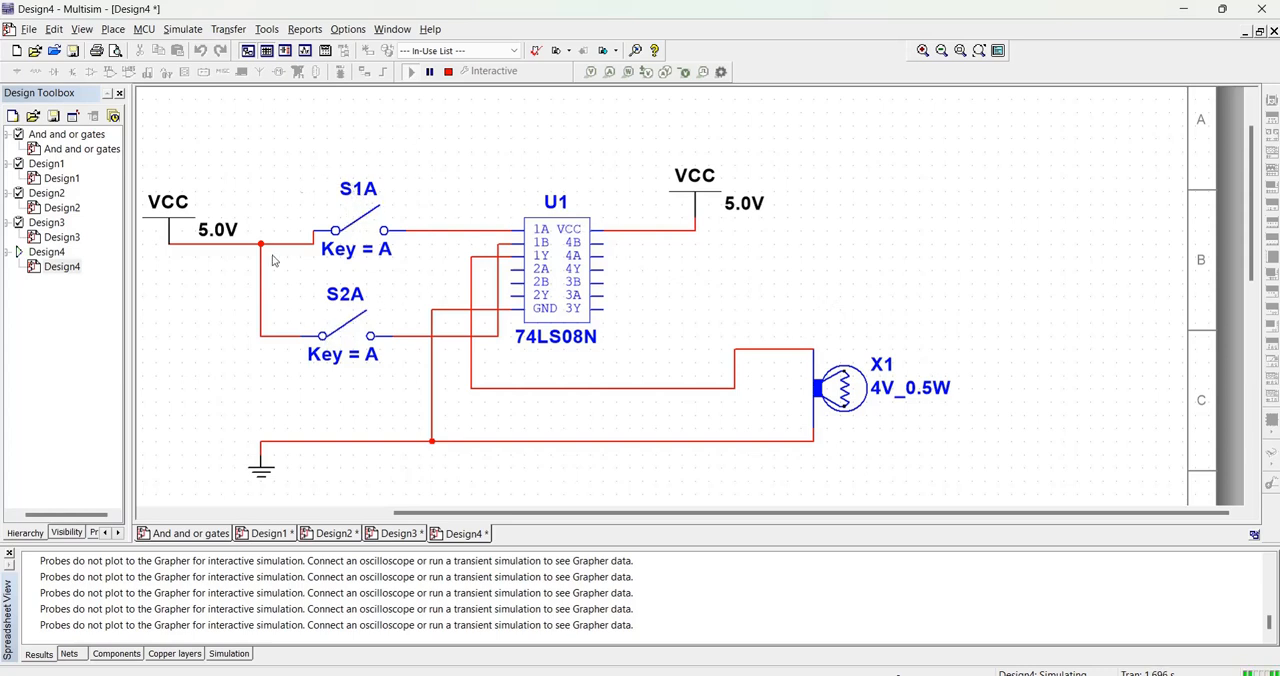
- Compare the running circuit with the AND truth table in PowerPoint, toggling switch S1A in Multisim between the two views
click(965, 675)
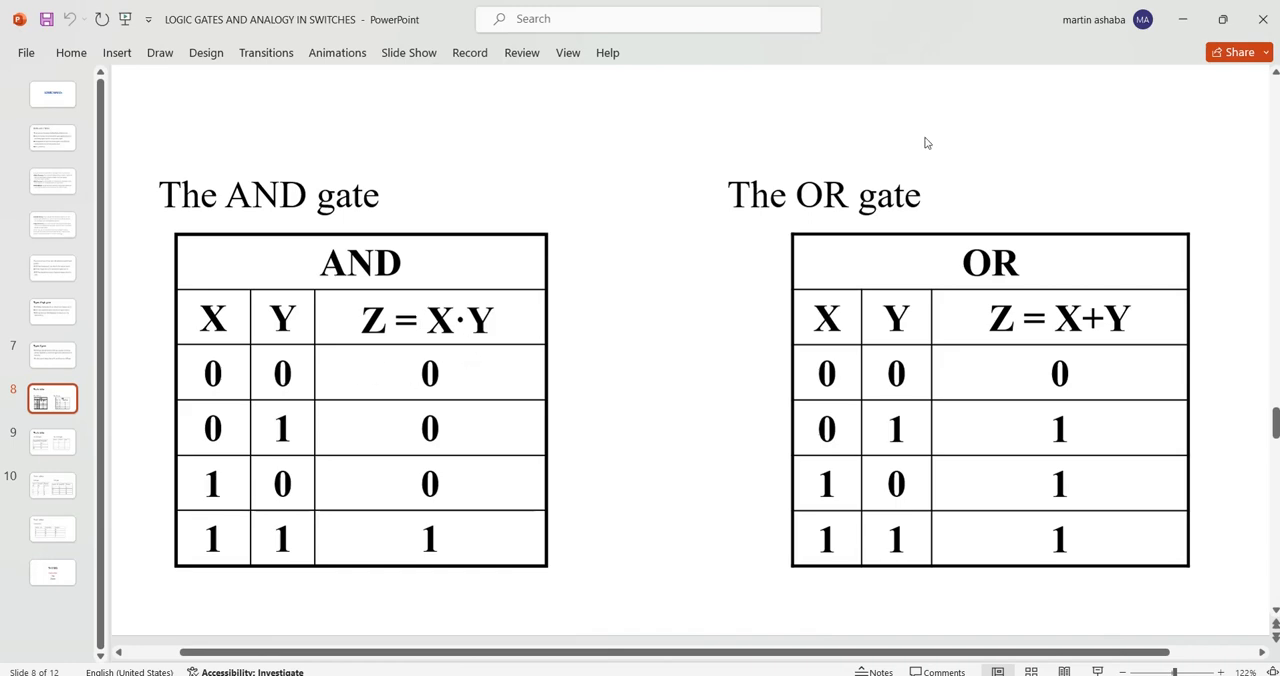
click(1182, 19)
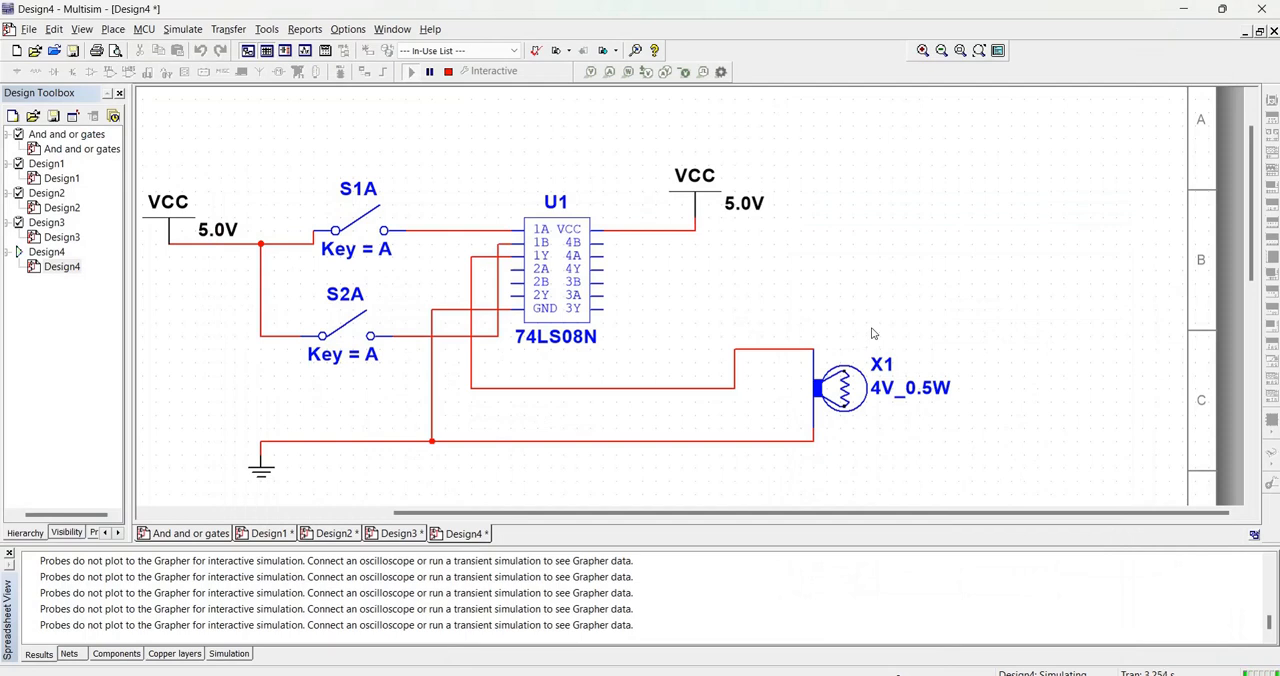
click(370, 232)
click(366, 227)
click(898, 675)
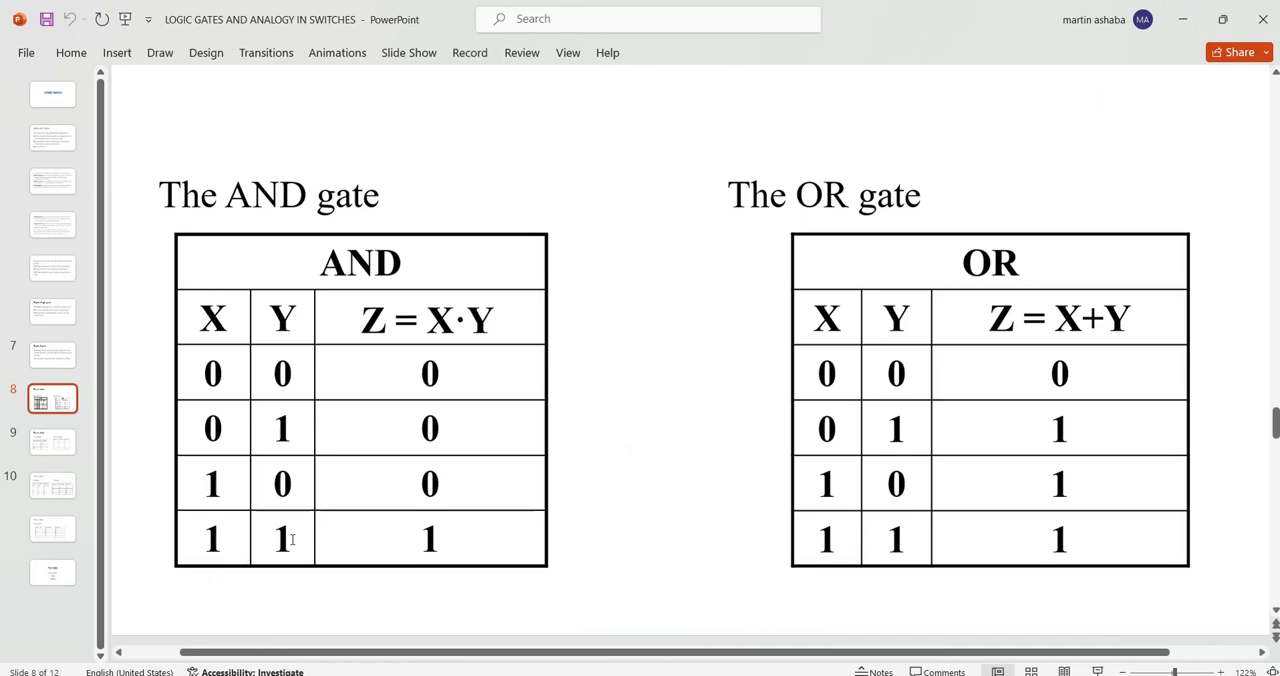
click(1180, 20)
- Test the AND gate with S1A open and S2A closed, and with both switches closed
click(358, 229)
click(349, 321)
click(350, 322)
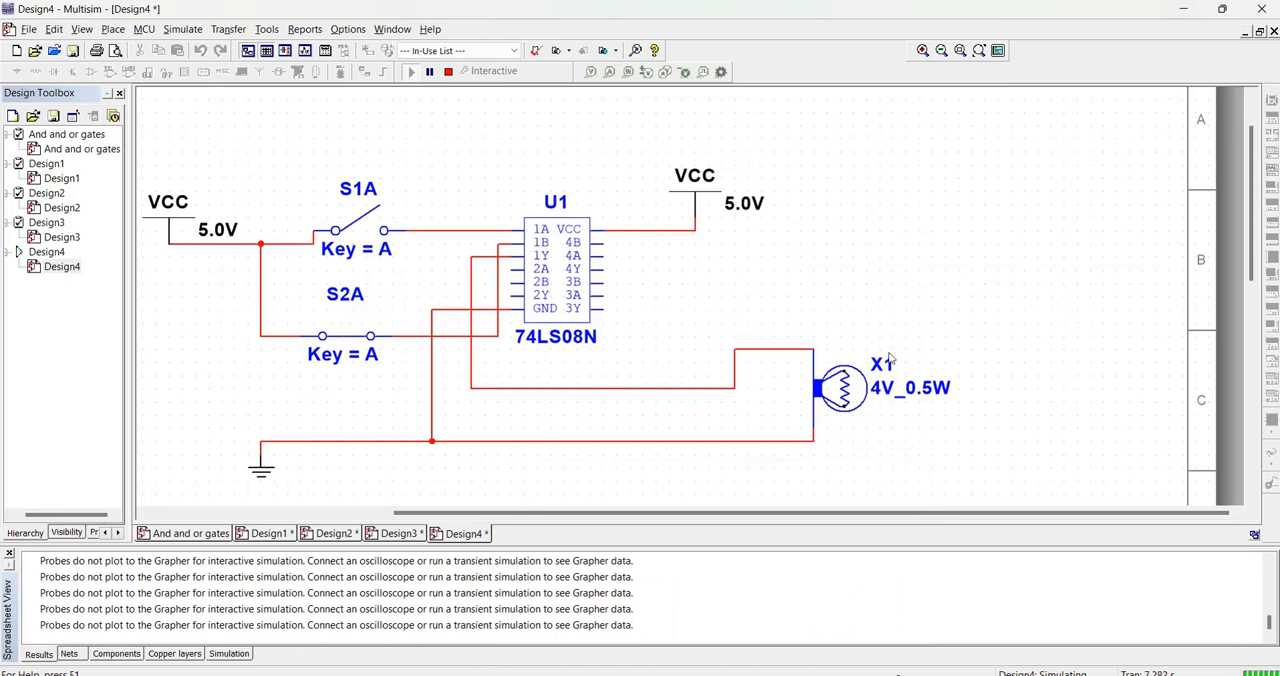
click(363, 229)
scroll(815, 385, down, 1)
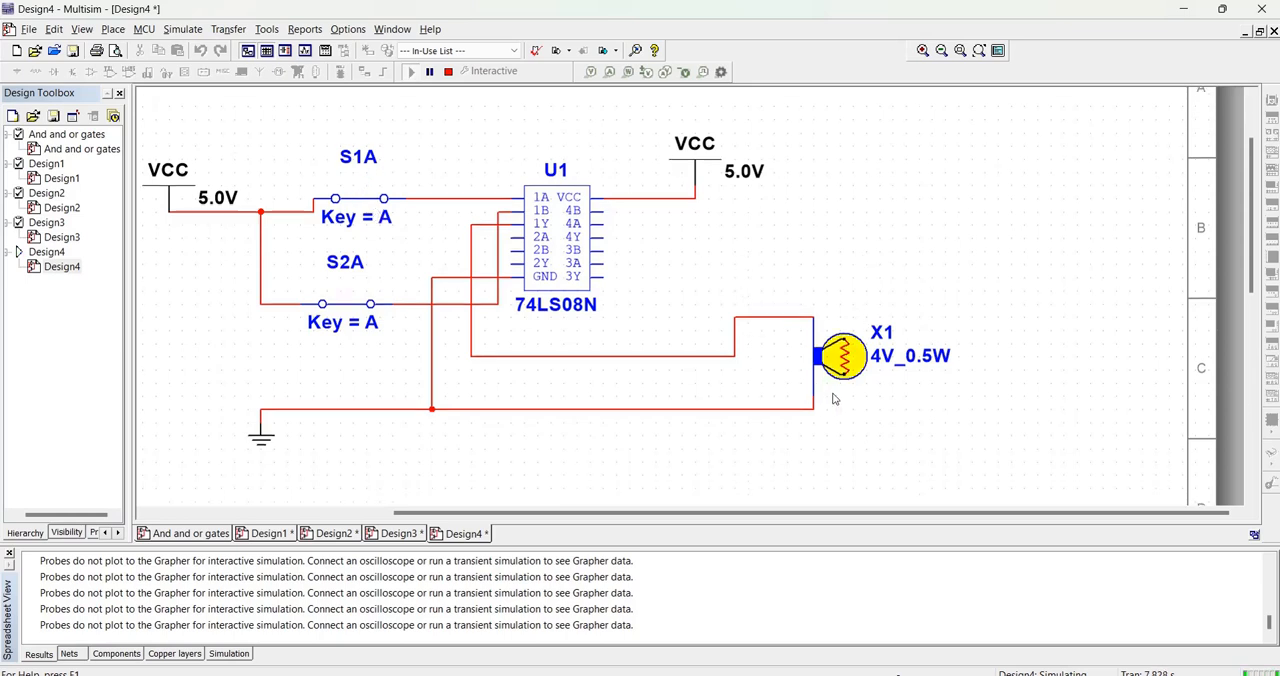